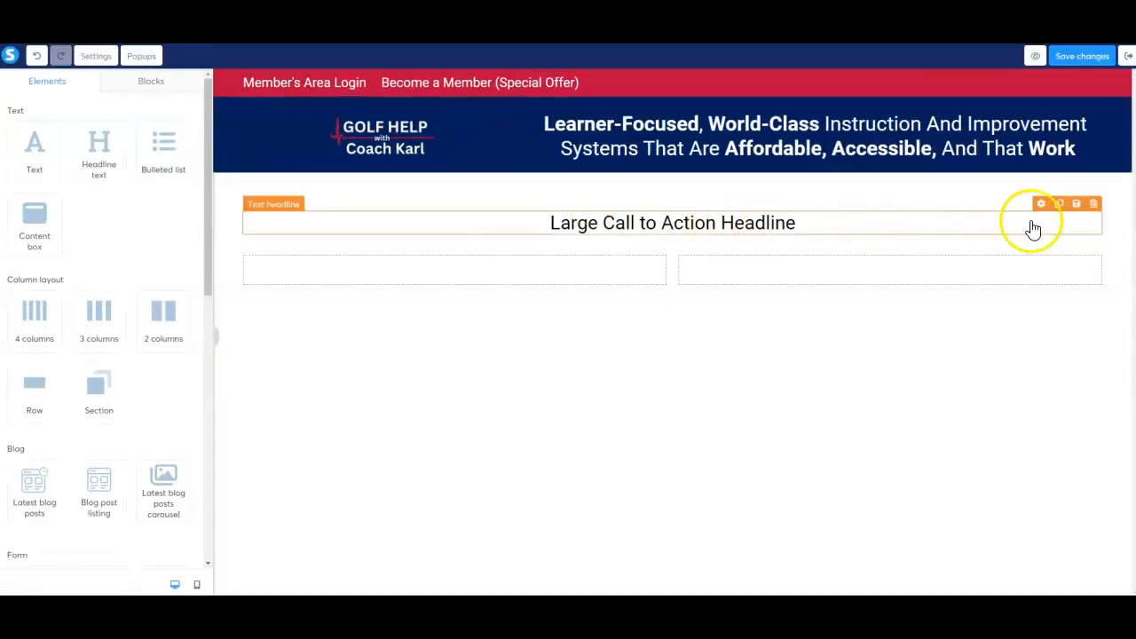
Delete the "Large Call to Action Headline" and move its emptied single-column row below the two-column row
click(1095, 206)
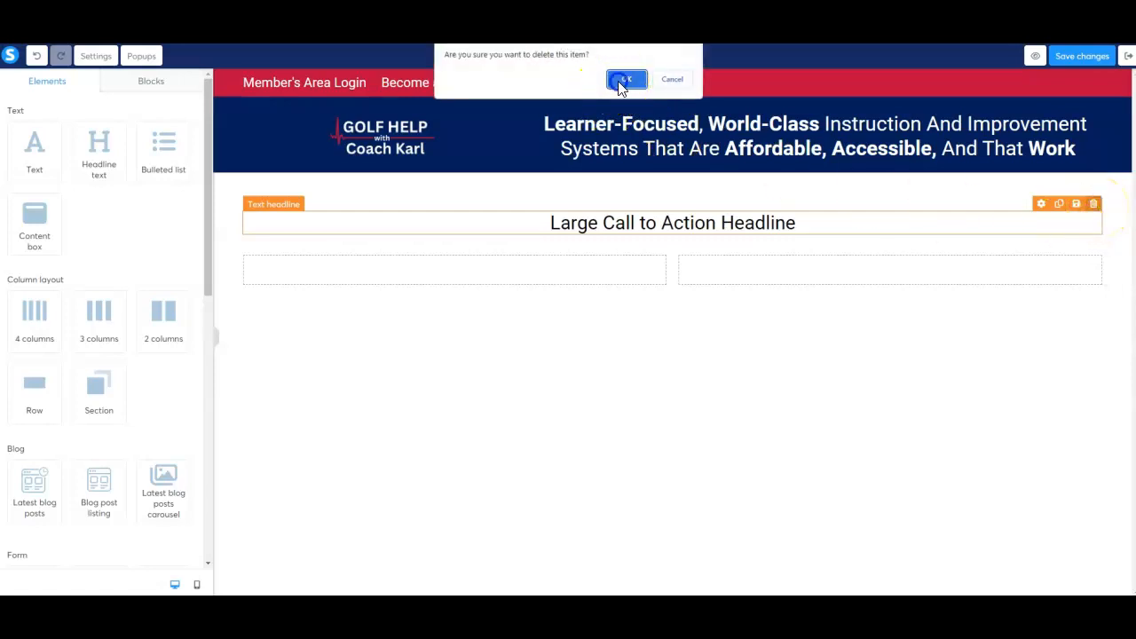
click(624, 81)
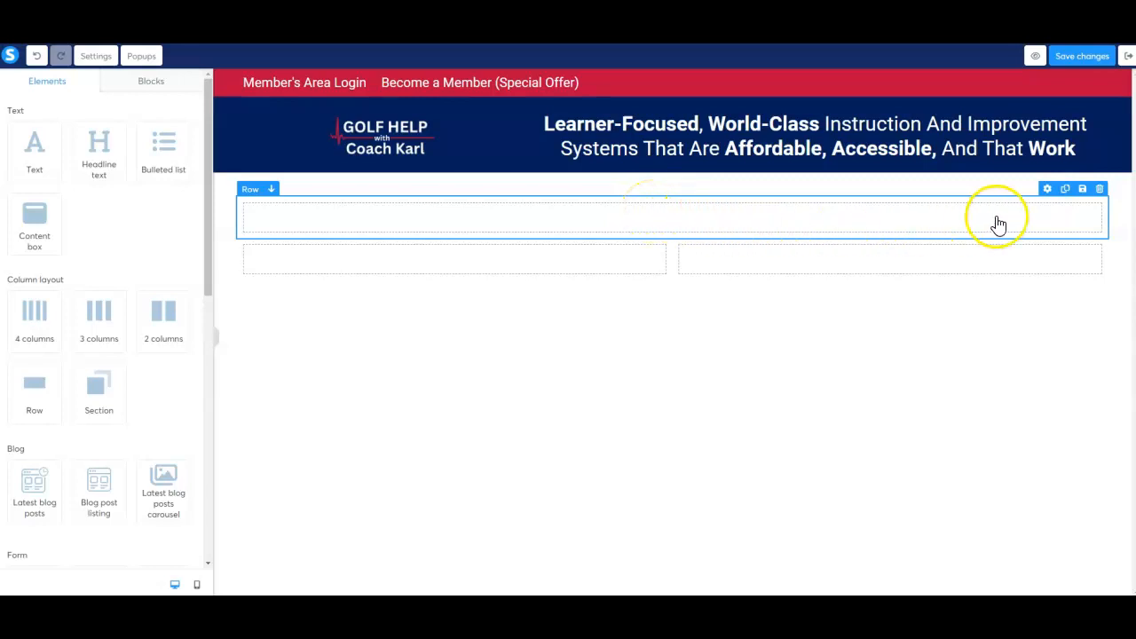
click(271, 190)
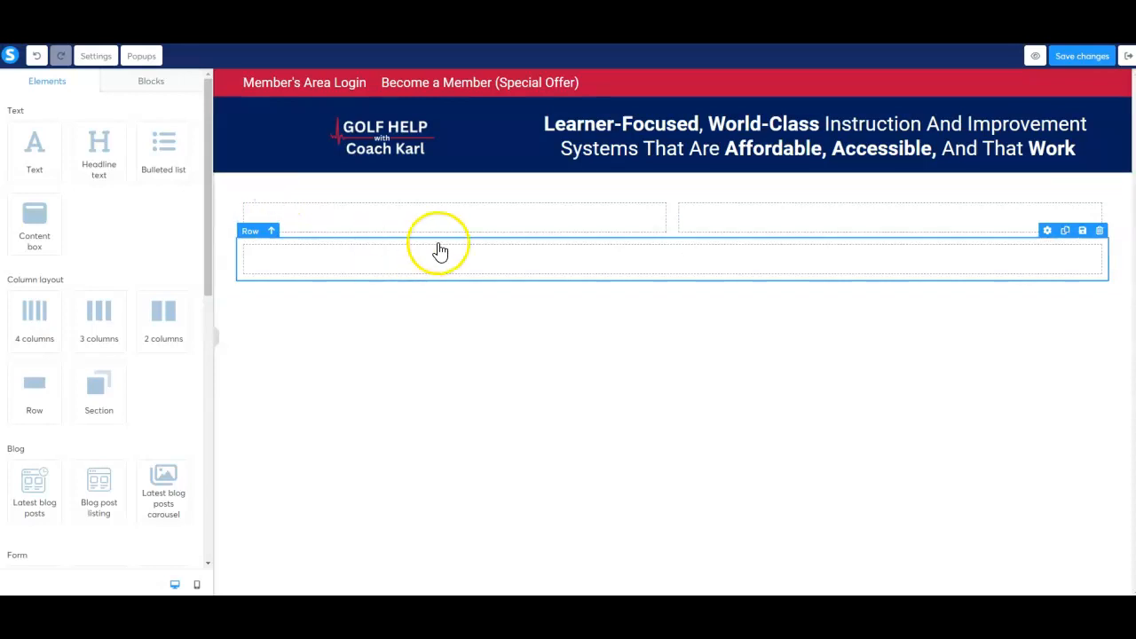
click(674, 219)
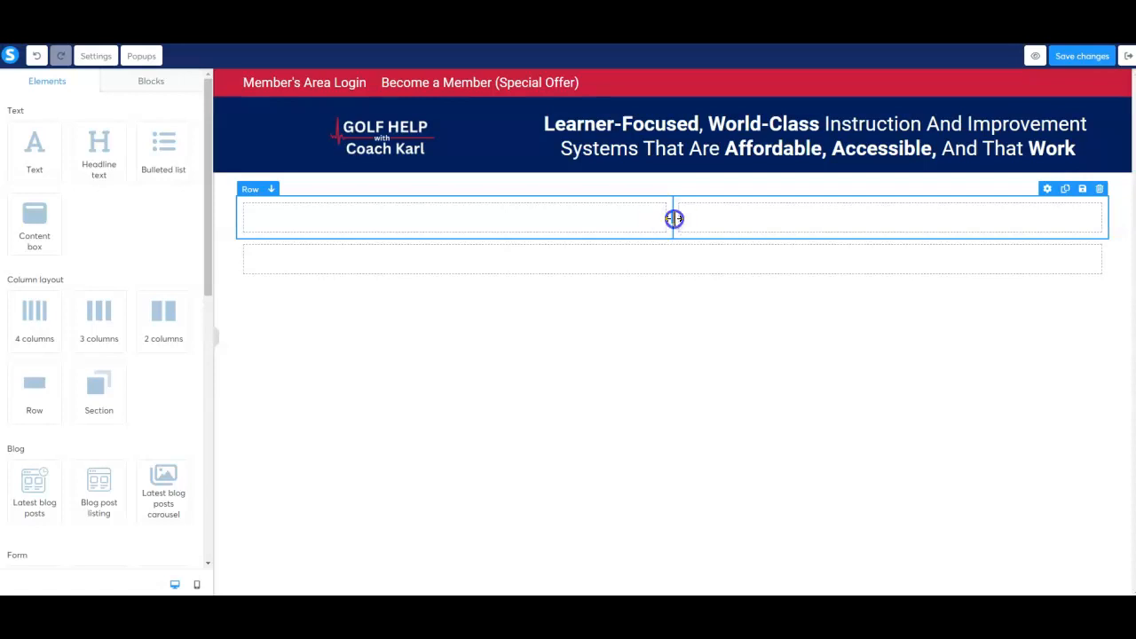
click(678, 252)
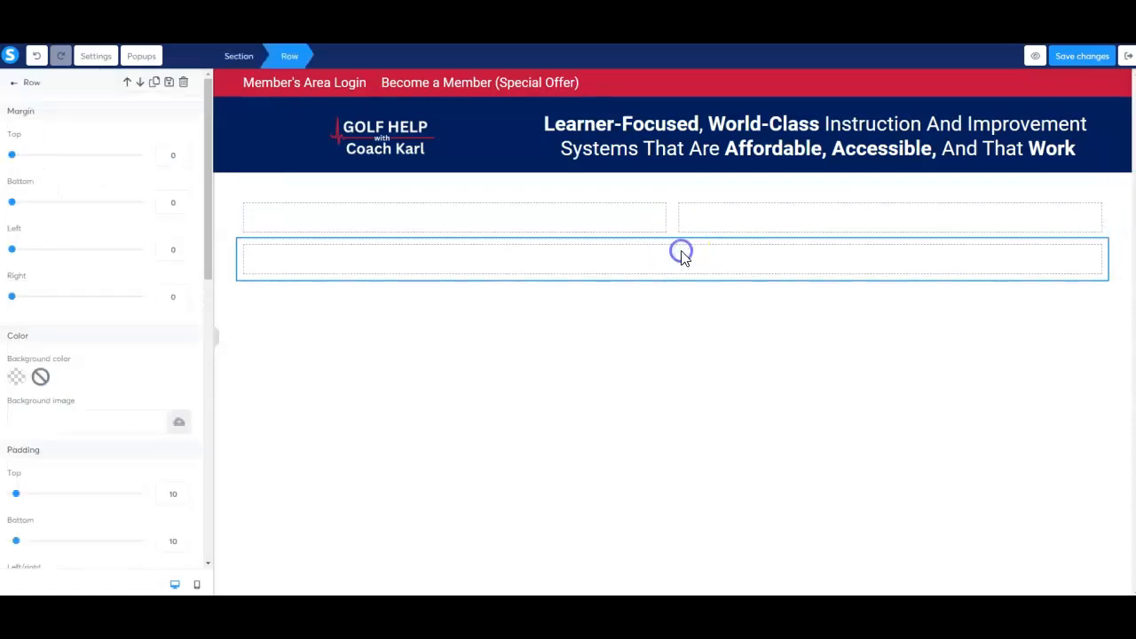
click(670, 192)
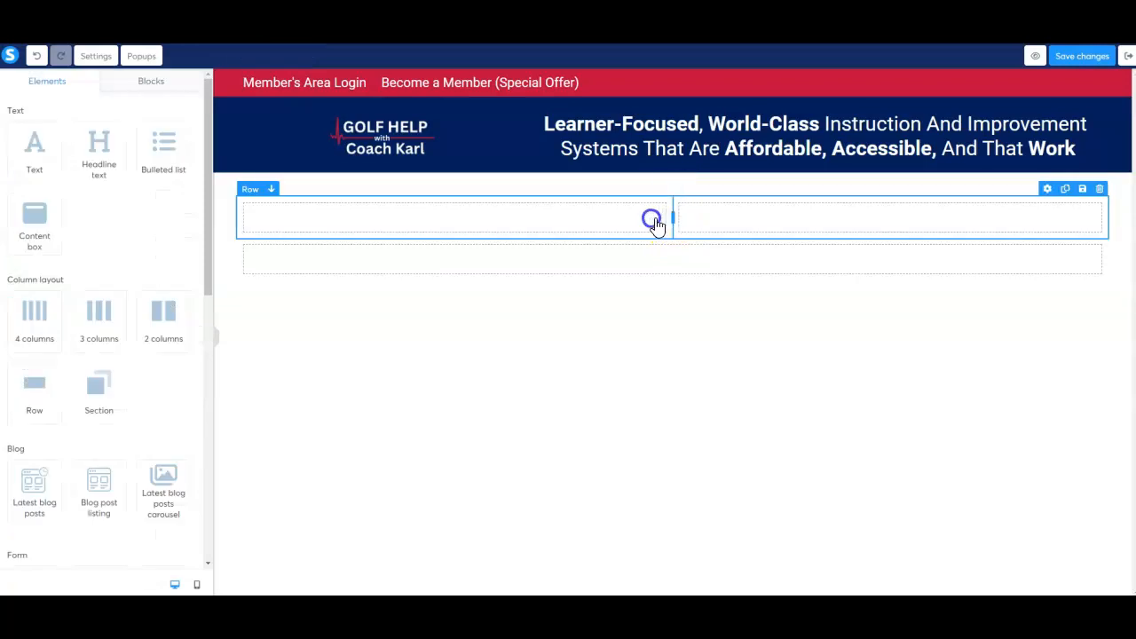
Resize the columns of the upper row so the left one takes about one third of the row's width
drag(672, 226, 567, 223)
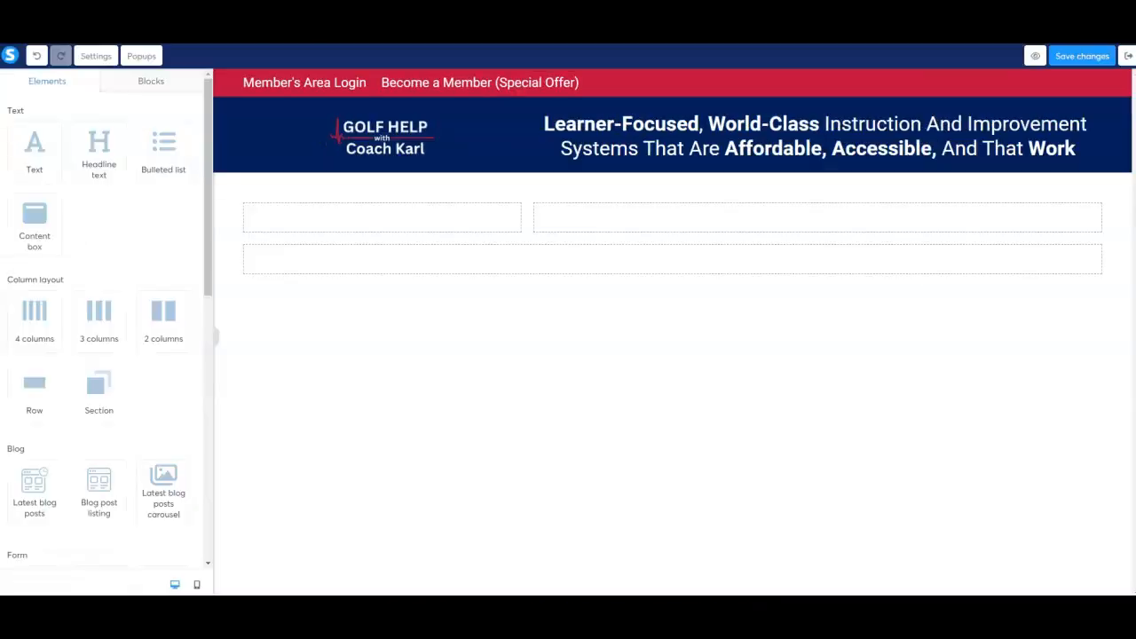
click(421, 218)
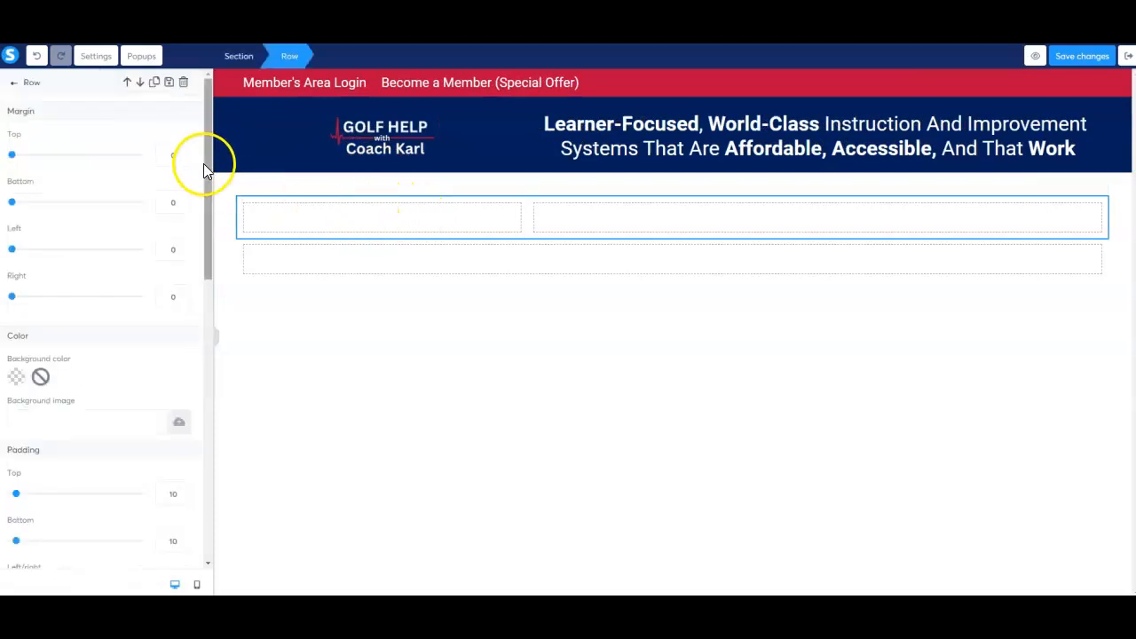
click(14, 82)
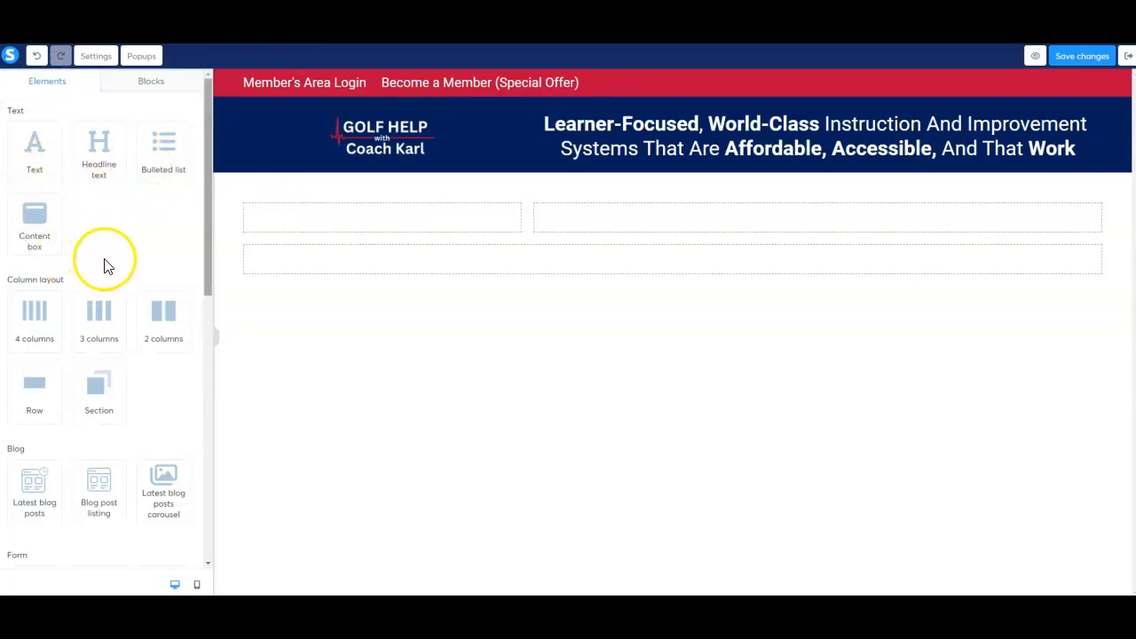
Add an image element to the narrow left column of the upper row, with a text element directly beneath it
scroll(104, 263, down, 1)
scroll(105, 263, down, 4)
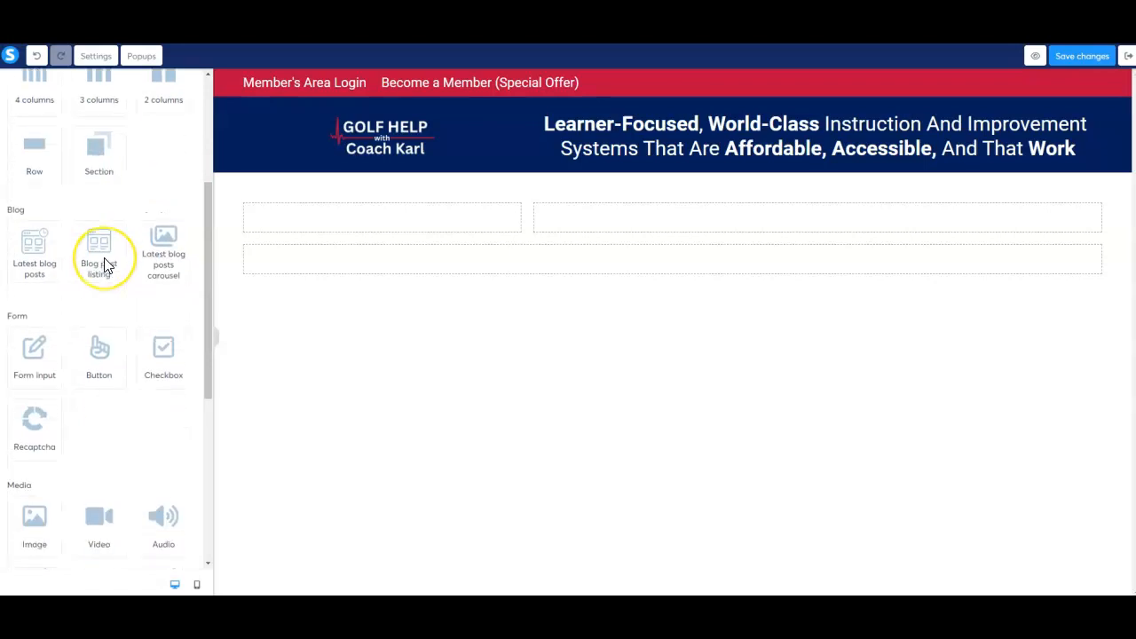
scroll(105, 263, down, 1)
drag(34, 401, 363, 225)
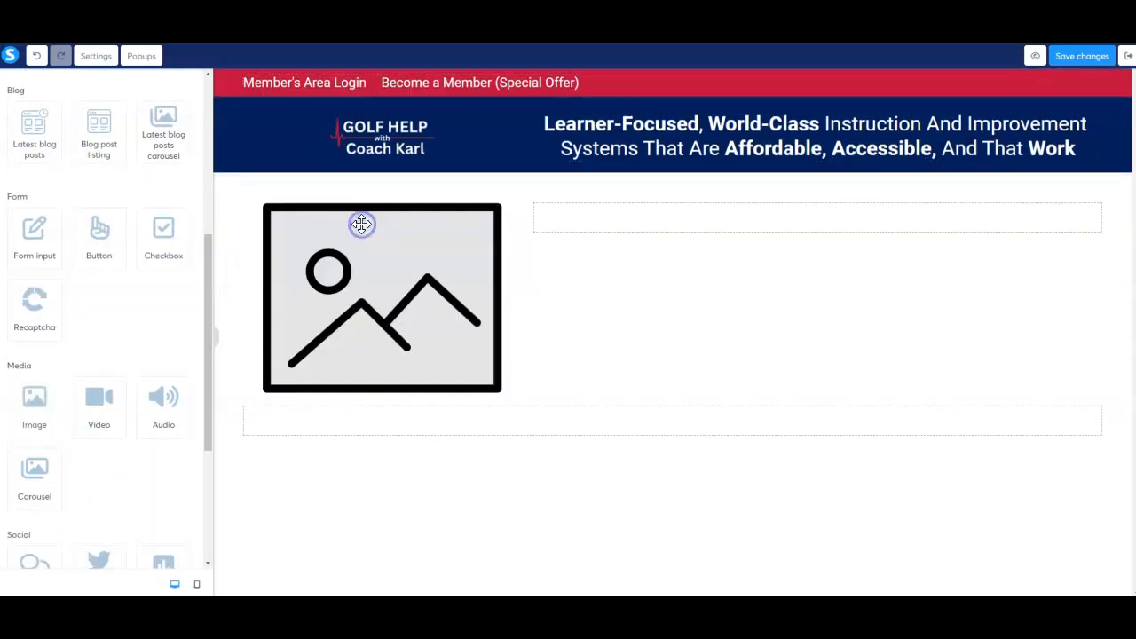
scroll(128, 224, up, 6)
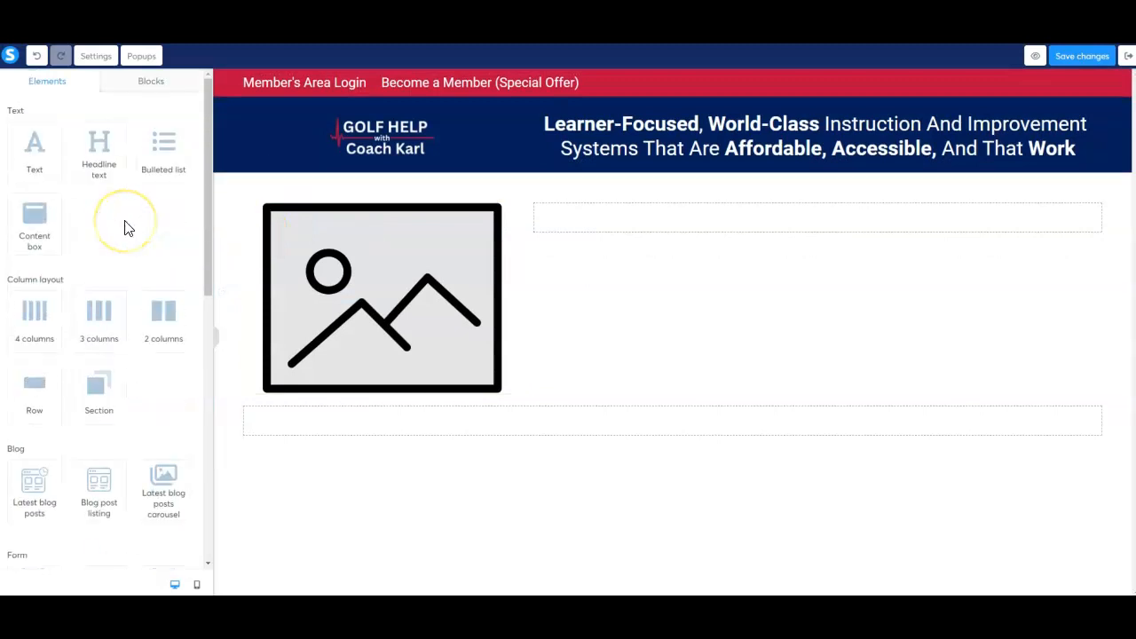
drag(35, 144, 406, 381)
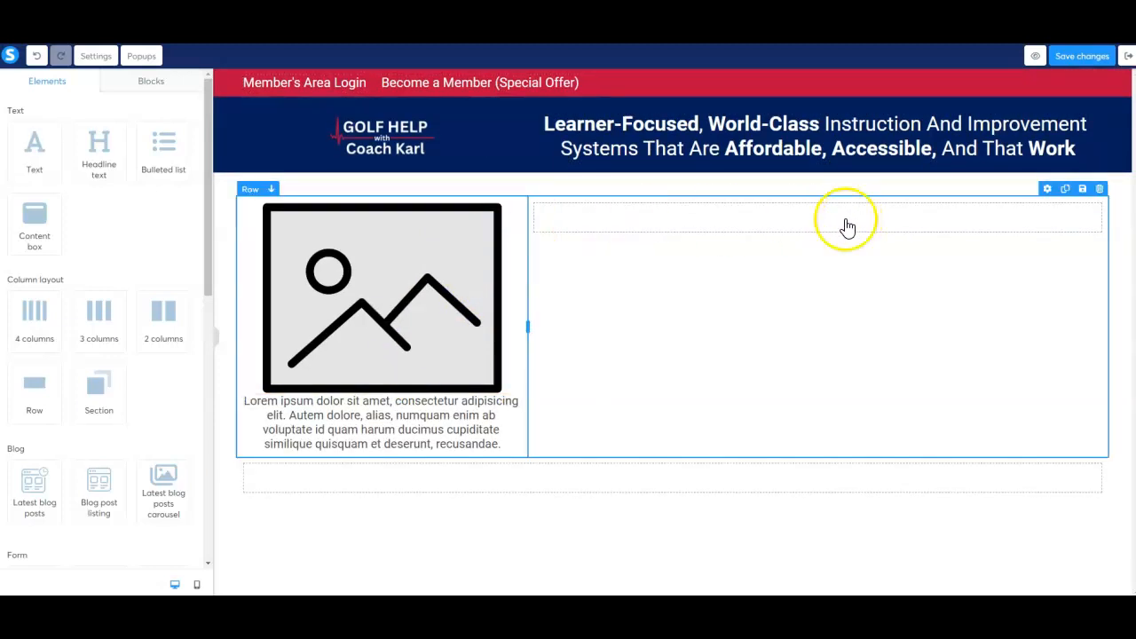
Add a text element to the wide right column of the upper row and place a button below it
drag(27, 158, 861, 221)
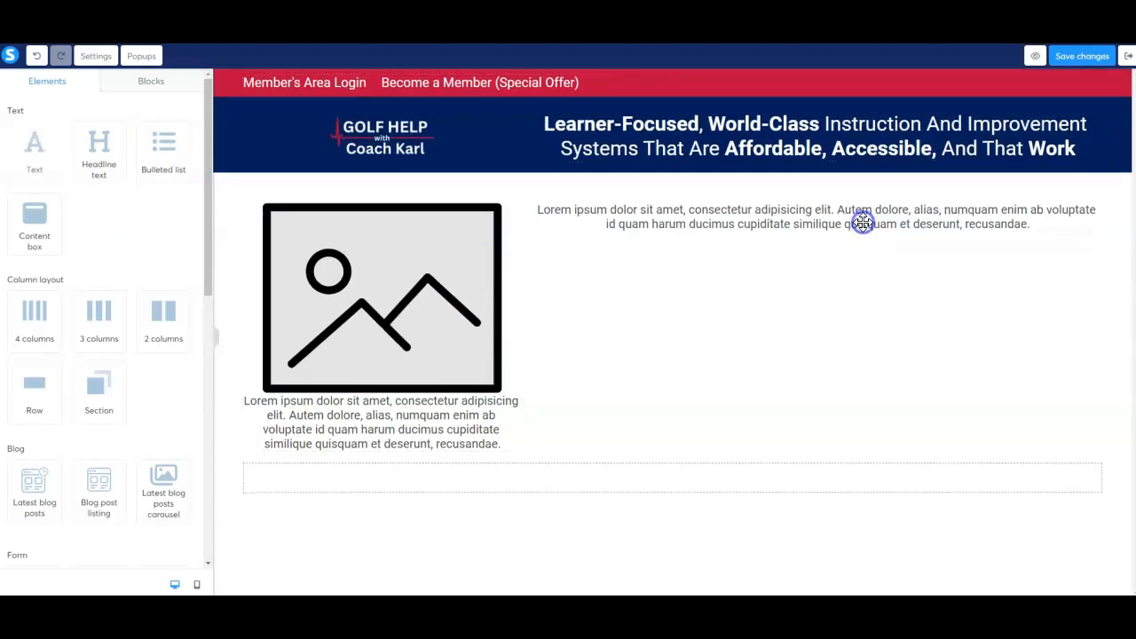
scroll(124, 211, down, 1)
scroll(123, 211, down, 5)
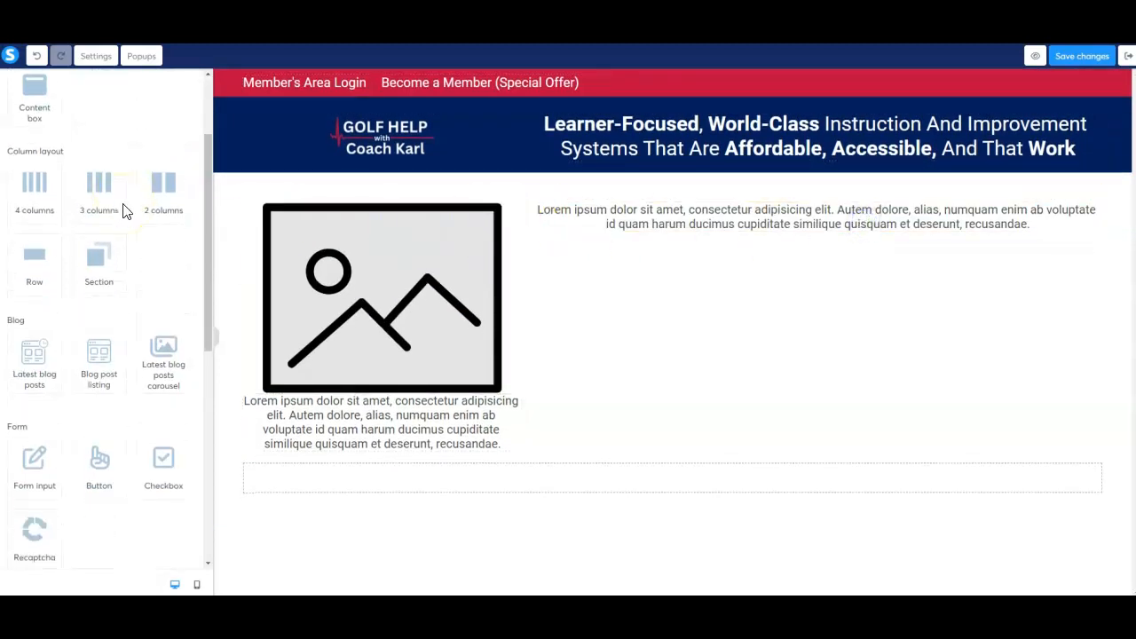
drag(99, 349, 892, 260)
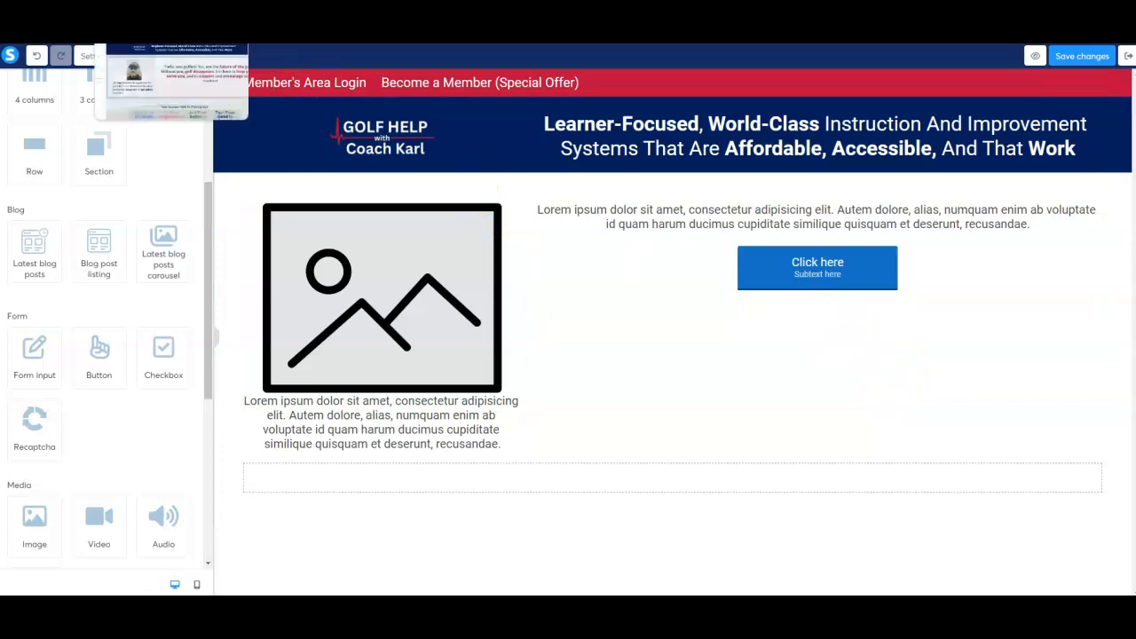
Switch to the Example Home template in the other site editor and copy the whole quote beneath the coach's photo
click(155, 17)
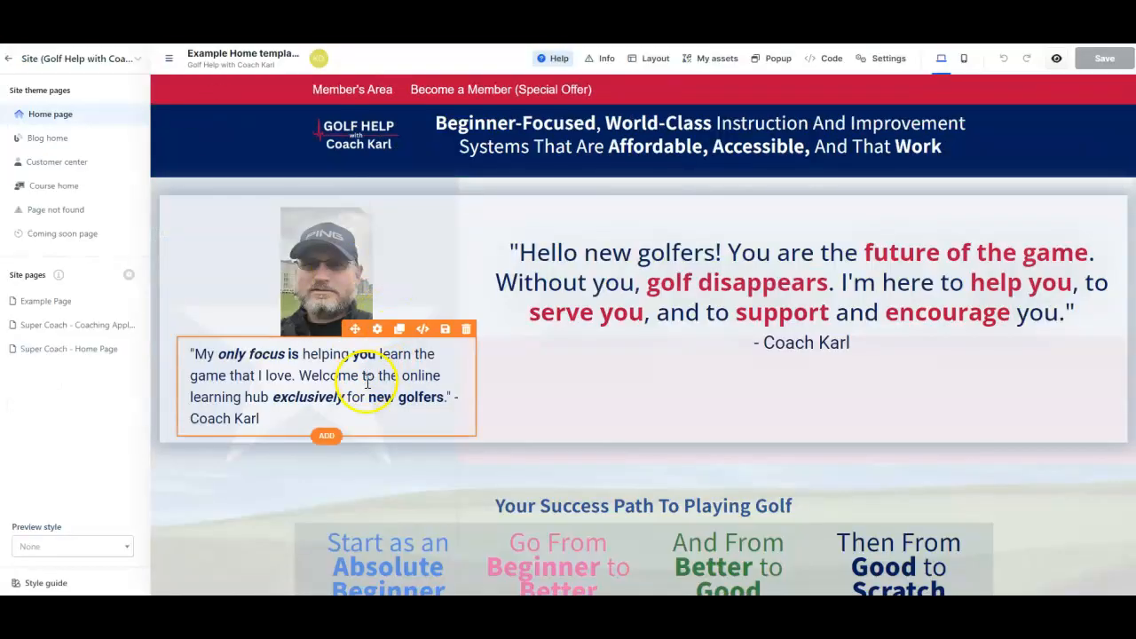
click(366, 377)
click(260, 417)
click(241, 366)
click(192, 354)
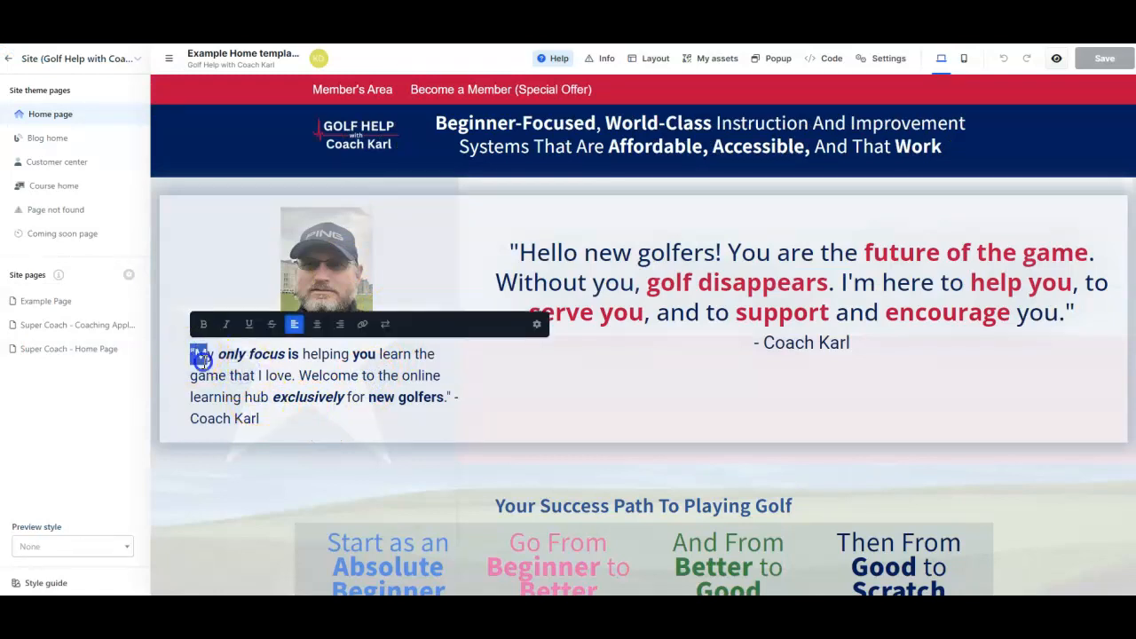
drag(203, 357, 267, 416)
click(270, 417)
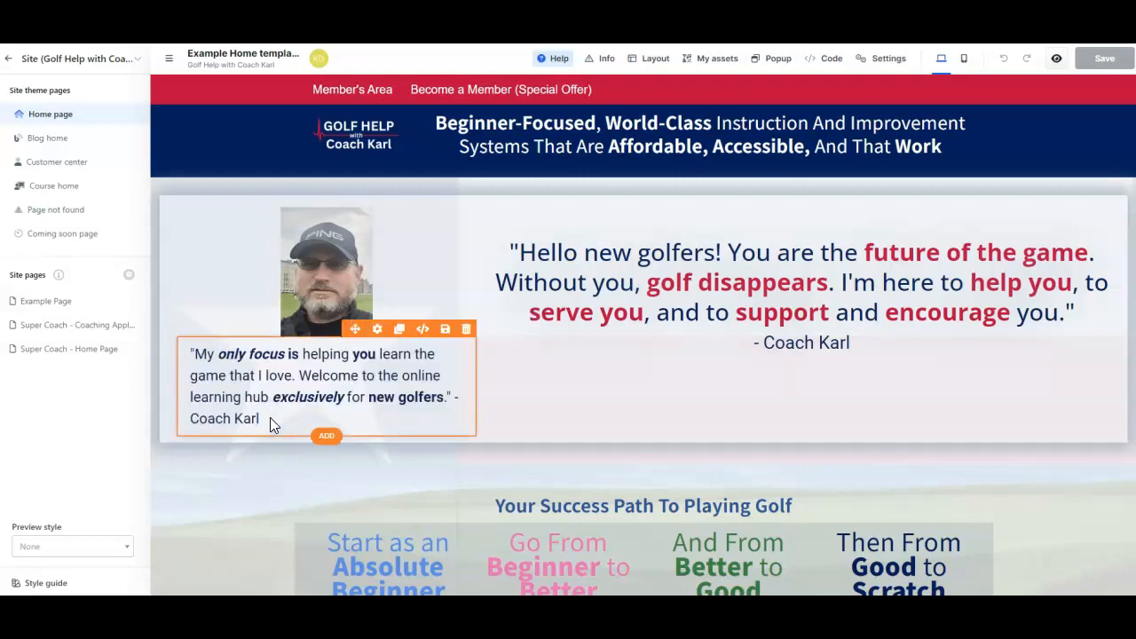
triple_click(260, 382)
key(ctrl+c)
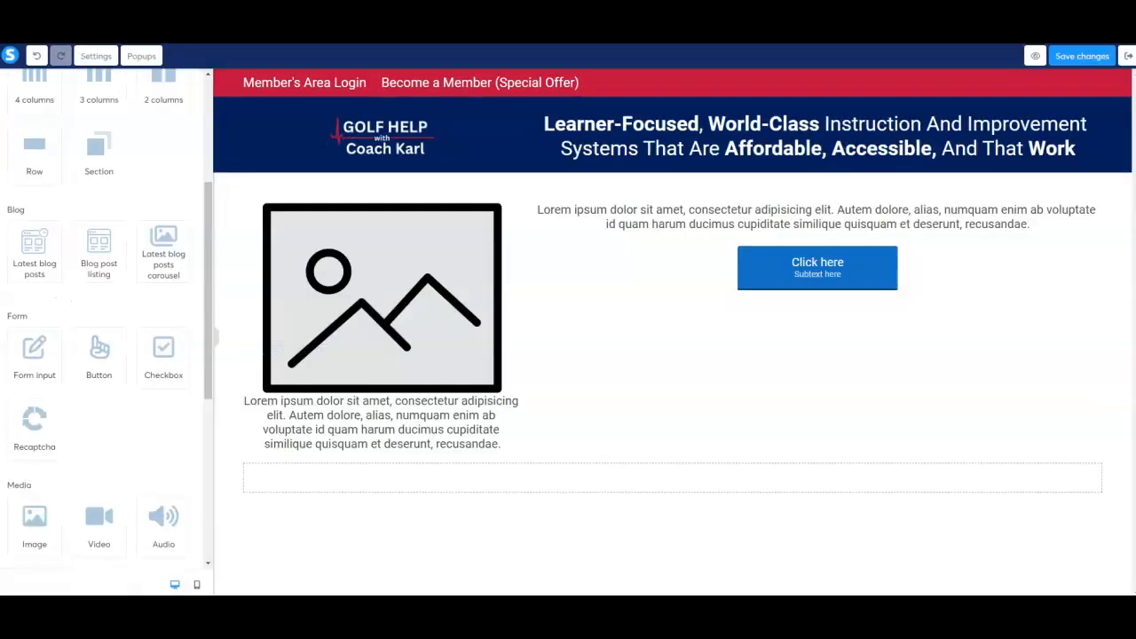
Return to the page being built and replace the placeholder text beneath the image with the copied quote
click(332, 289)
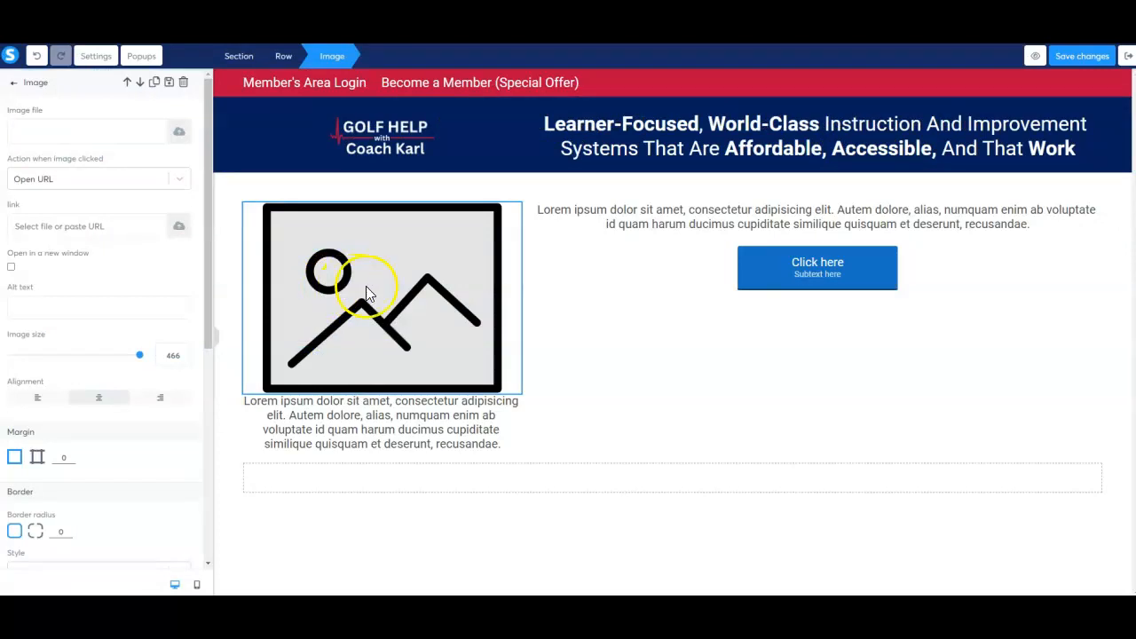
click(384, 415)
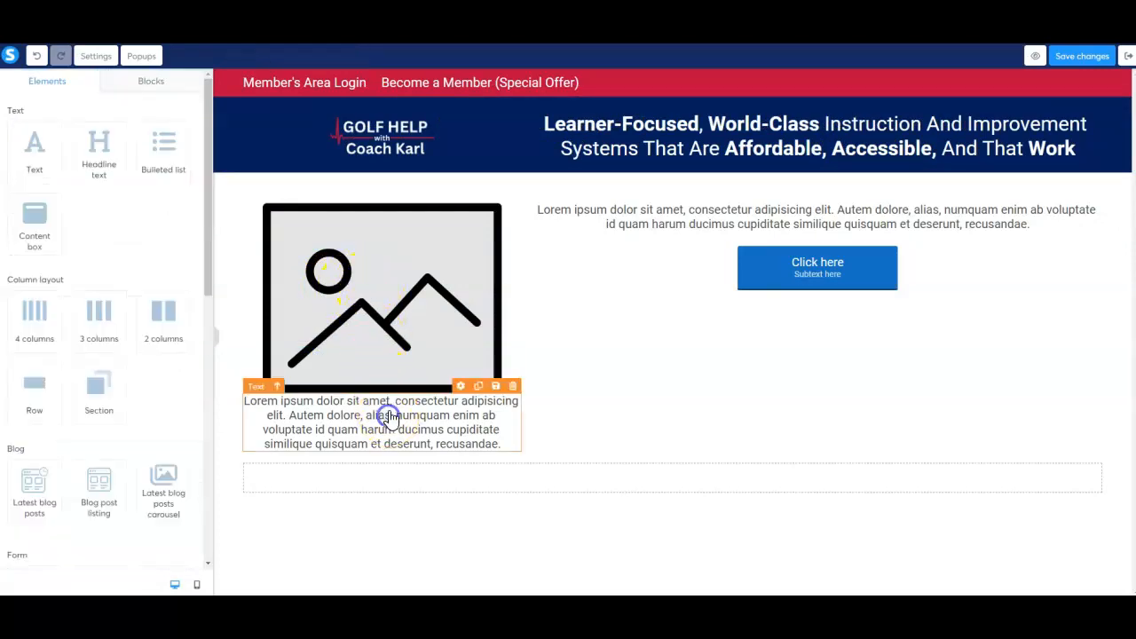
double_click(382, 416)
triple_click(388, 421)
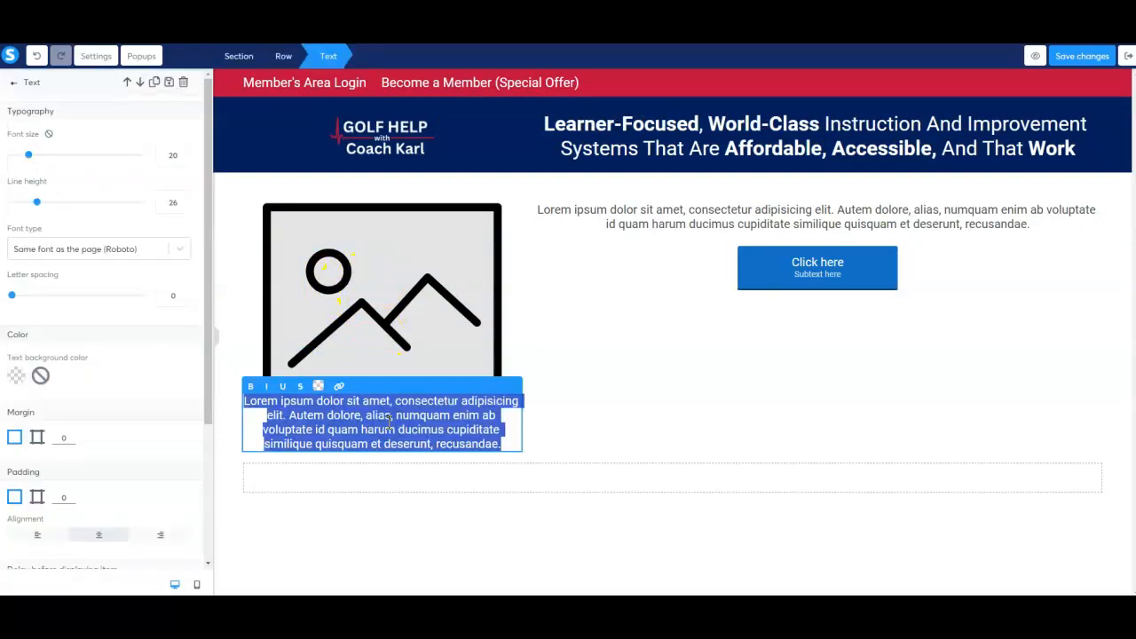
key(ctrl+v)
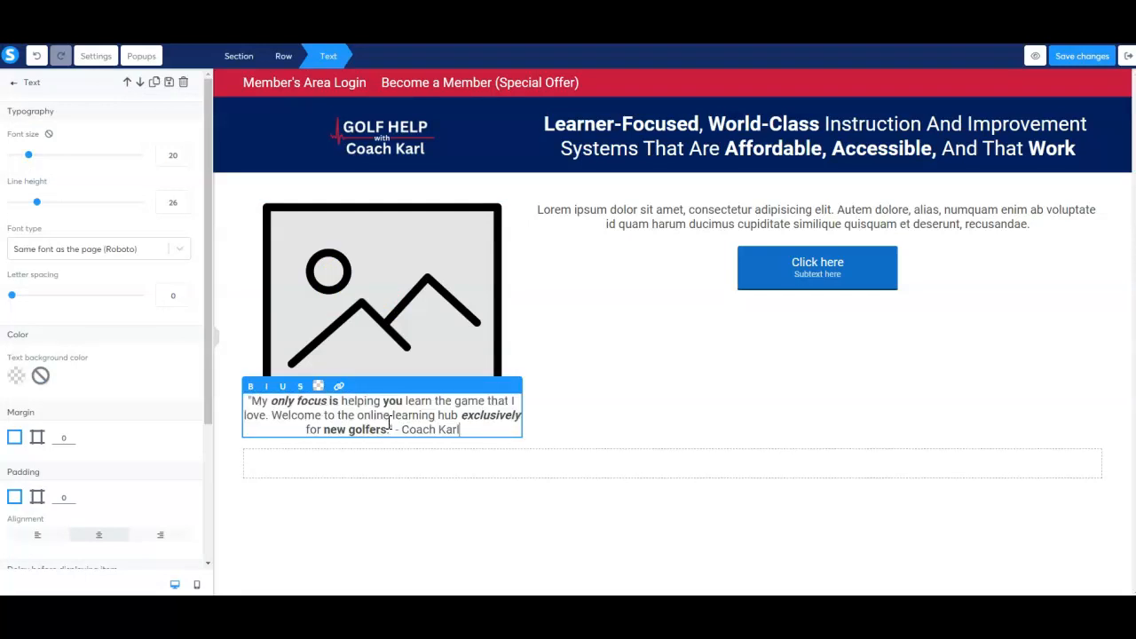
Copy the template's "Hello new golfers!" quote over the placeholder text above the button and append the coach's name after a hyphen
click(615, 236)
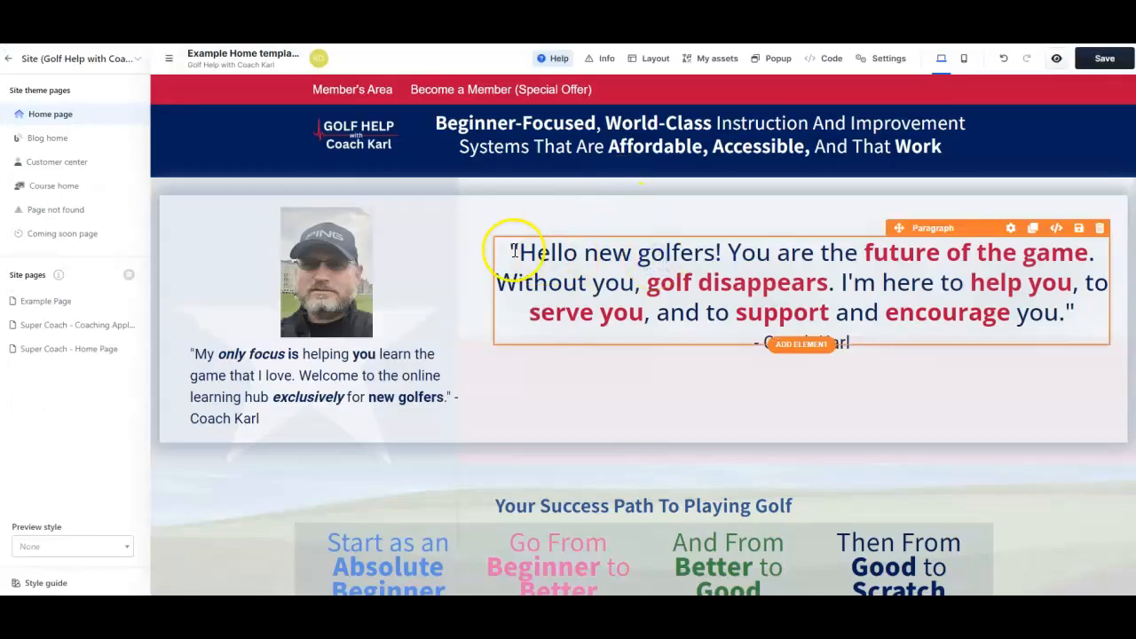
double_click(546, 254)
key(ctrl+c)
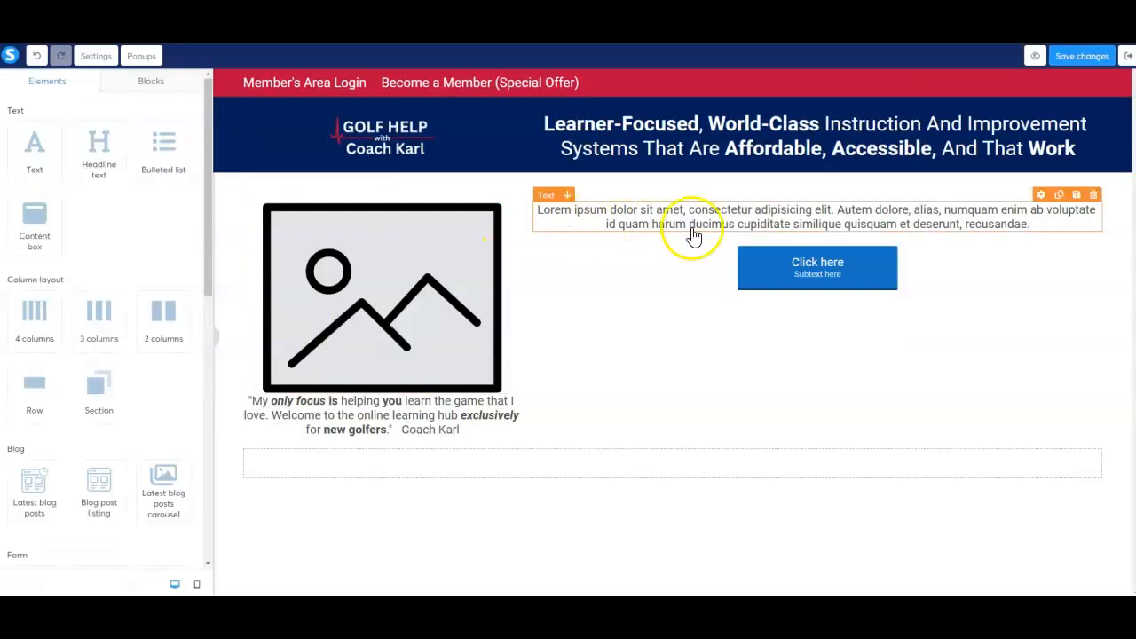
click(706, 223)
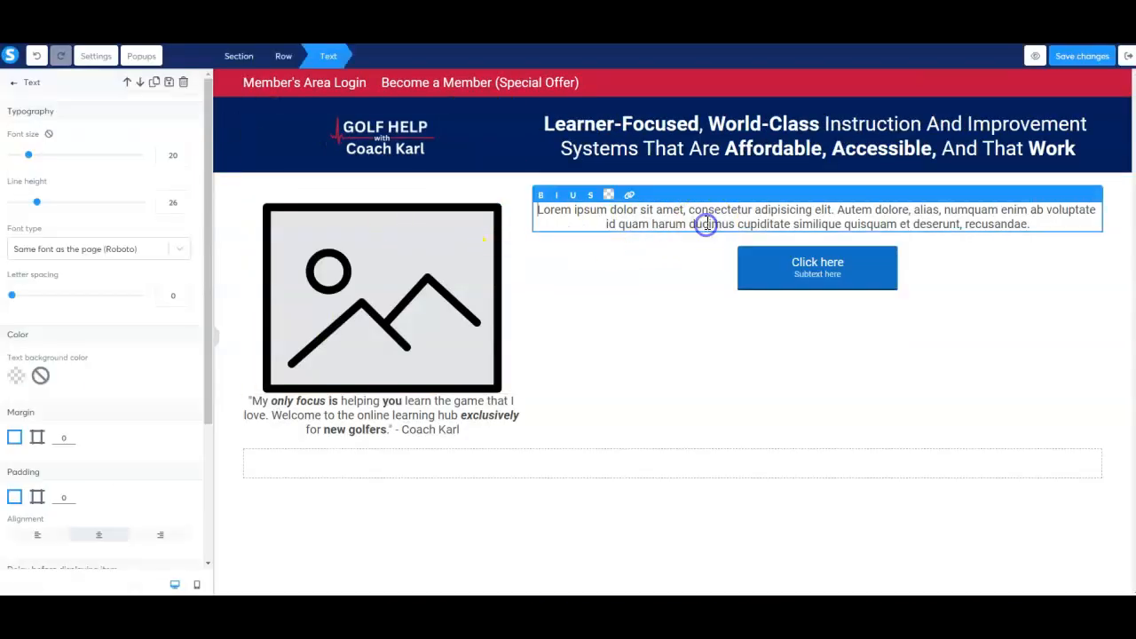
double_click(706, 223)
key(ctrl+v)
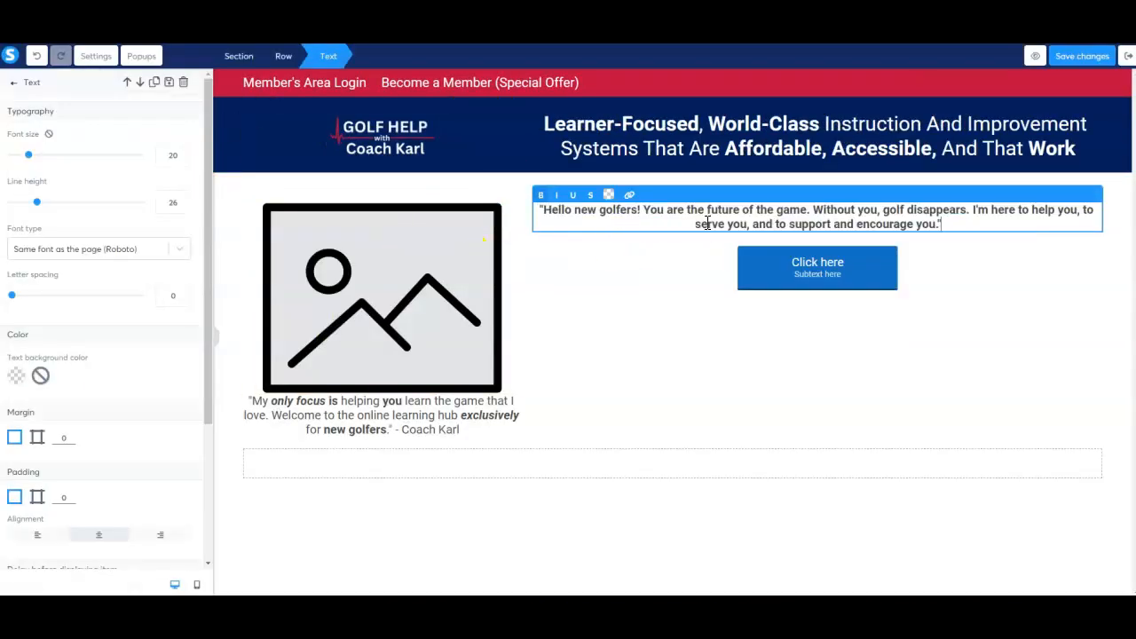
text(-Coach Karl)
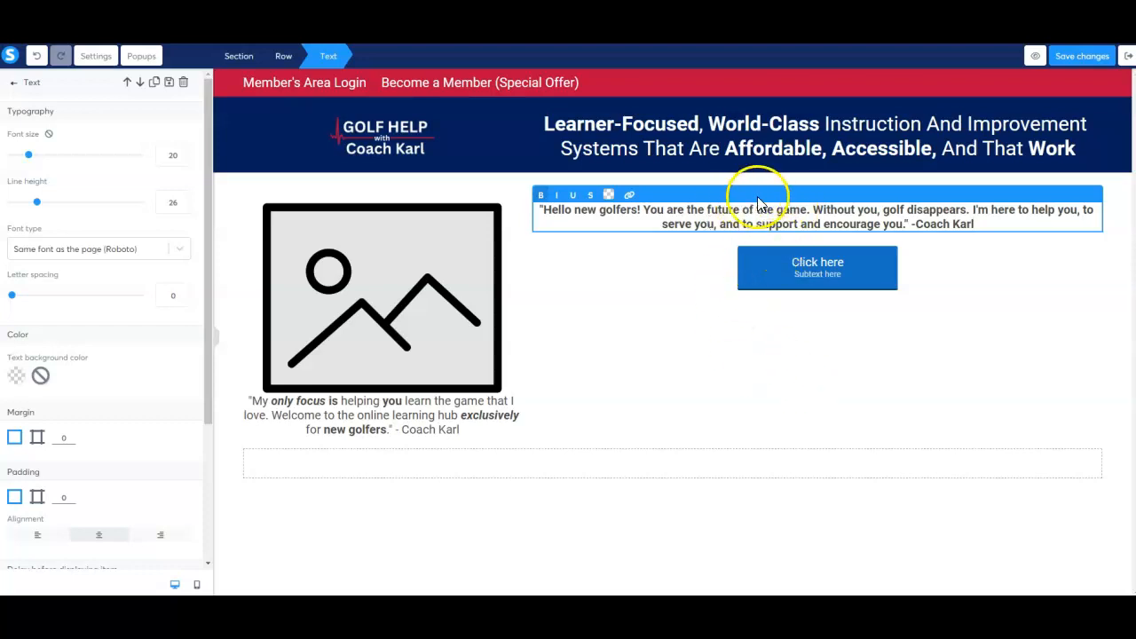
Set the font size of the "Hello new golfers!" text to 45
click(954, 288)
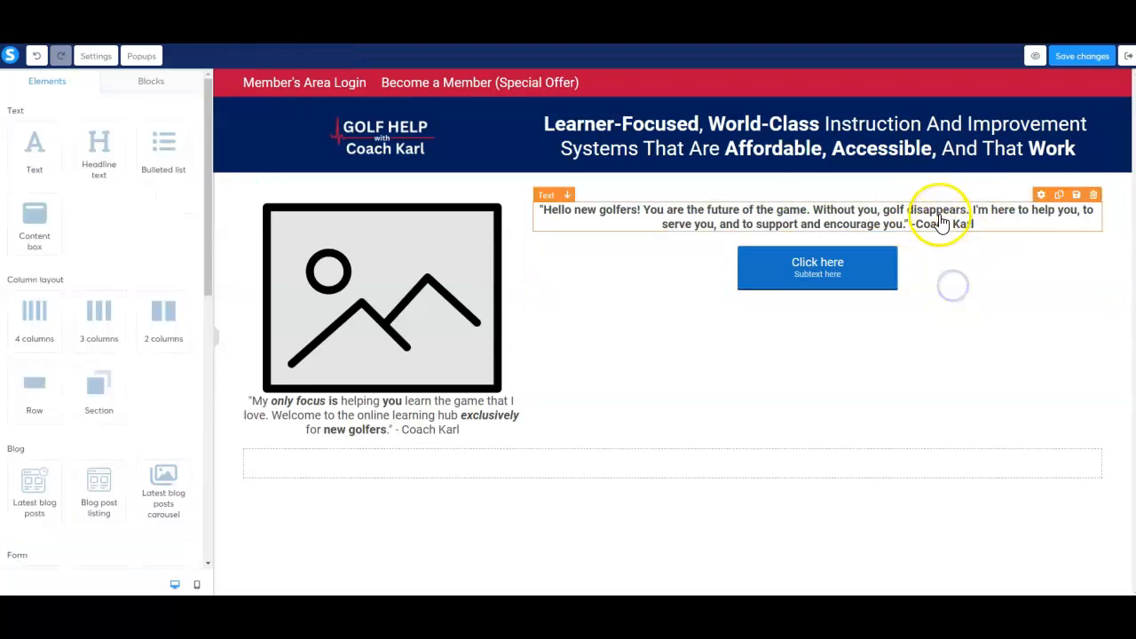
click(1043, 200)
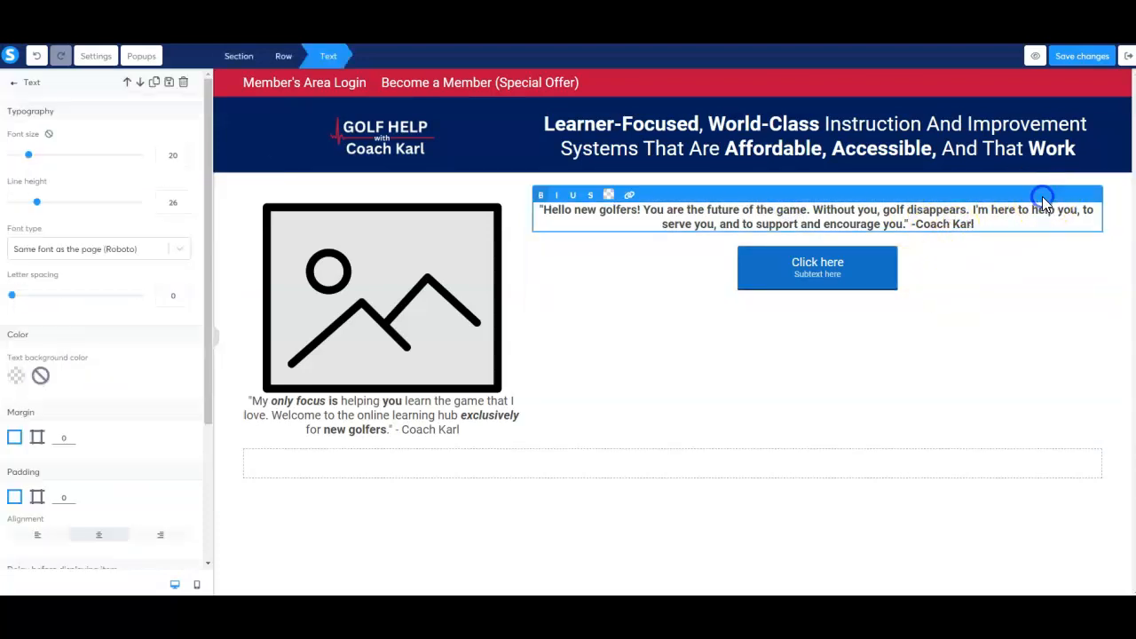
drag(30, 157, 65, 162)
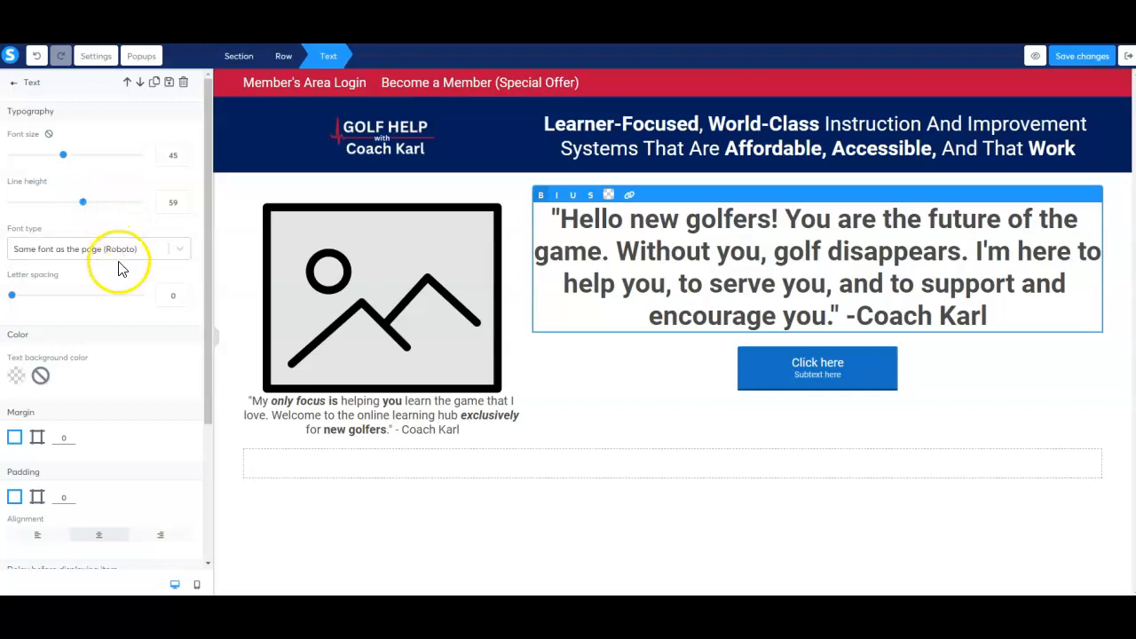
Set the margin around the "Hello new golfers!" text to 9
scroll(118, 264, down, 2)
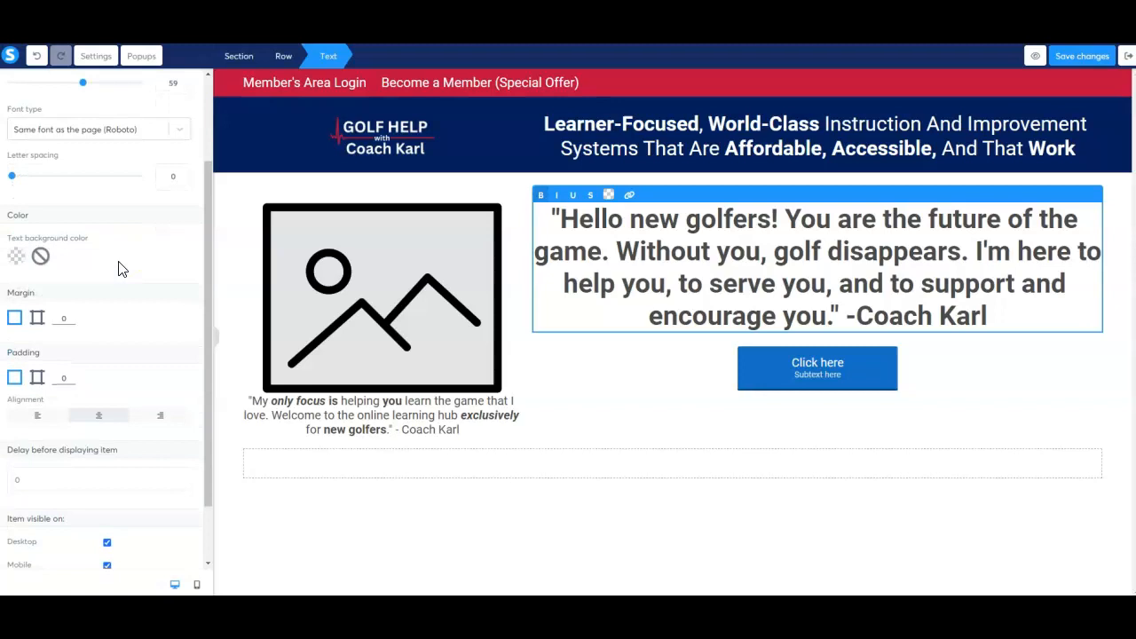
scroll(121, 268, down, 2)
click(123, 253)
scroll(124, 257, up, 4)
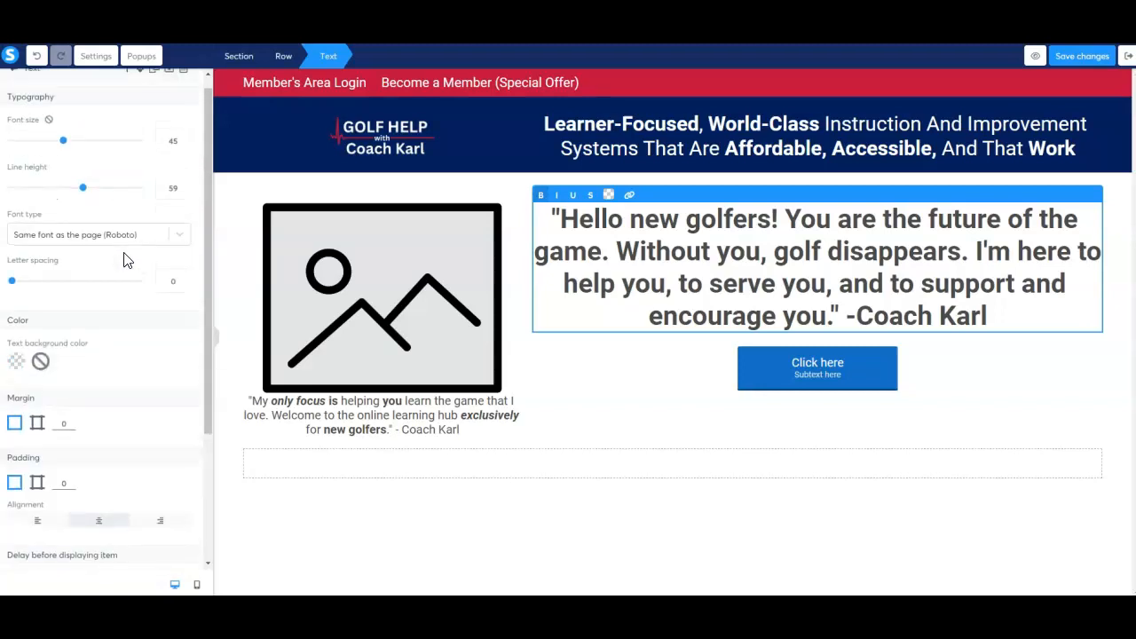
scroll(123, 257, down, 4)
click(70, 260)
click(70, 256)
click(70, 256)
click(70, 256)
click(70, 256)
click(70, 256)
click(70, 258)
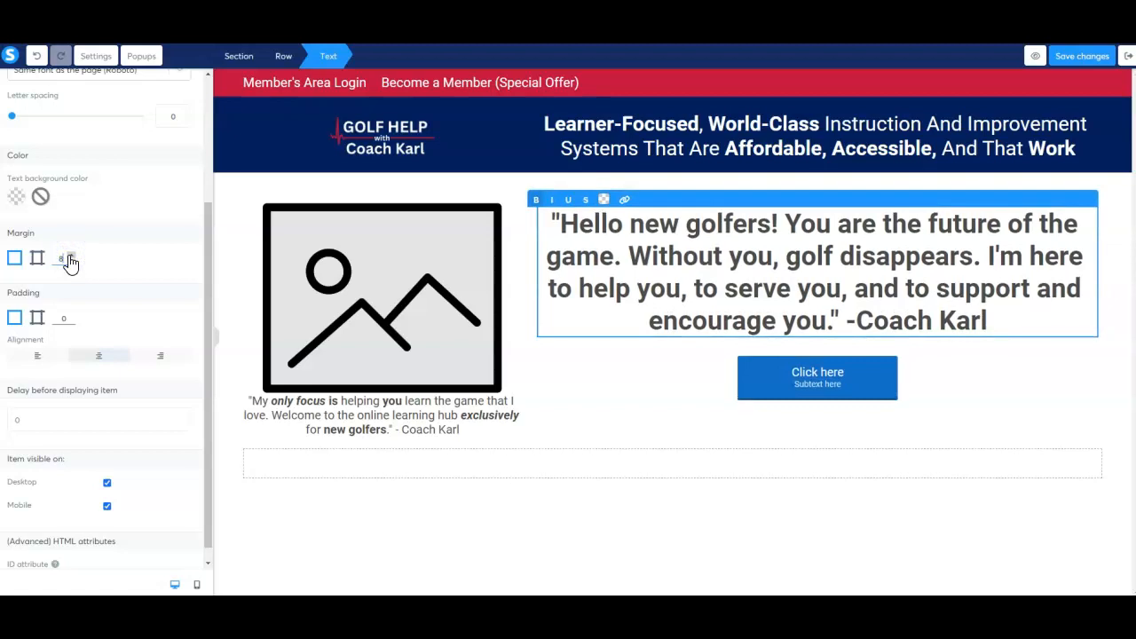
click(71, 257)
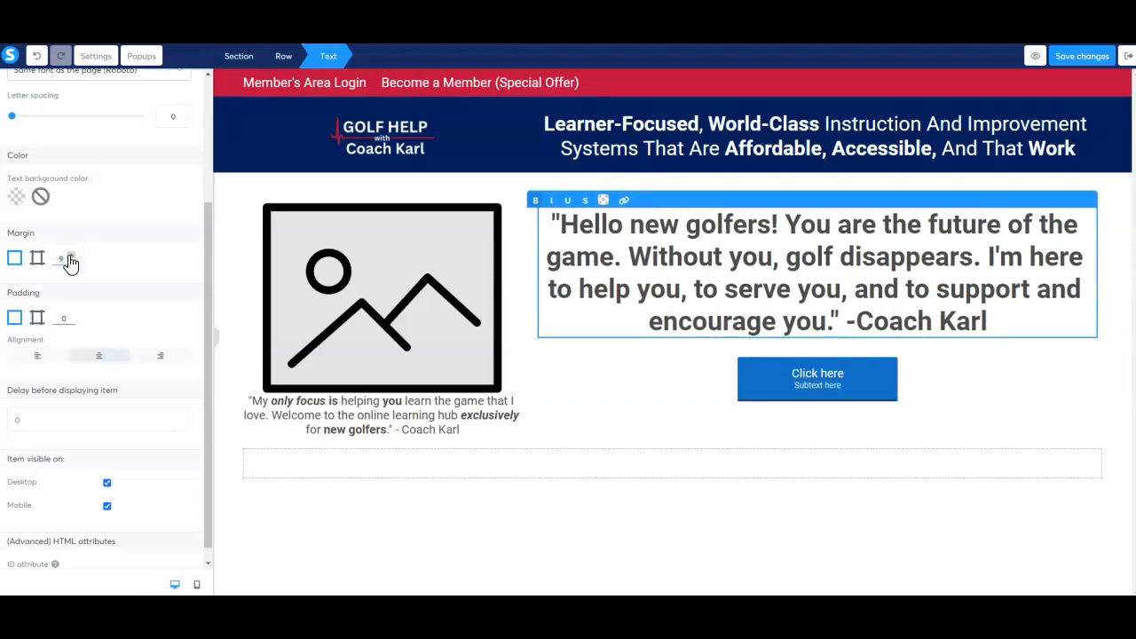
click(592, 369)
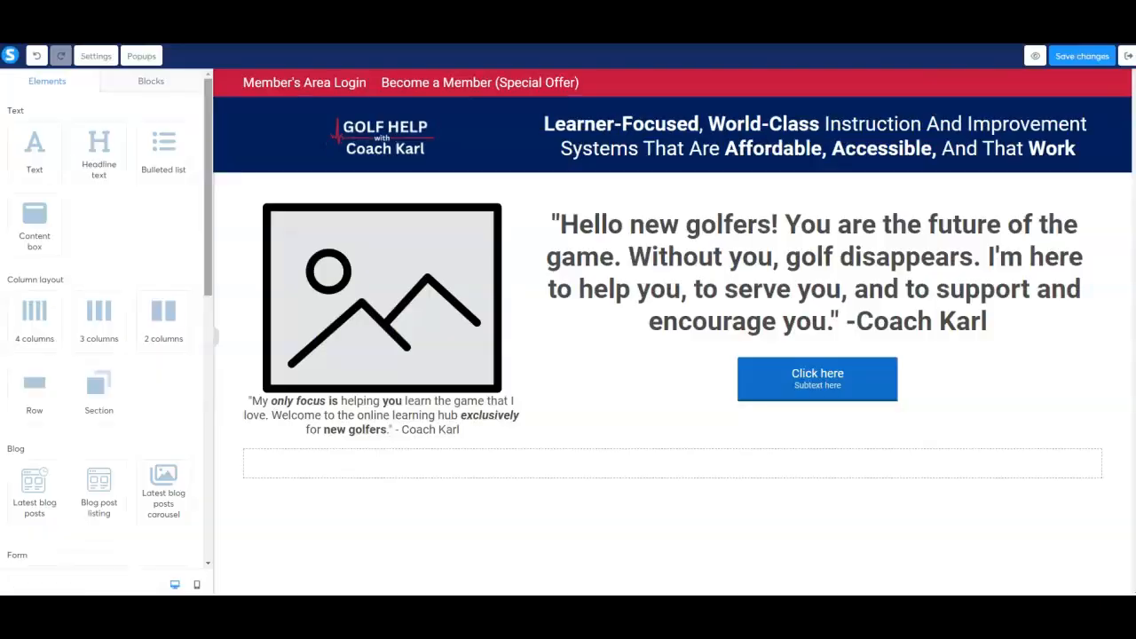
Set the font size of the quote beneath the image to 25
click(371, 419)
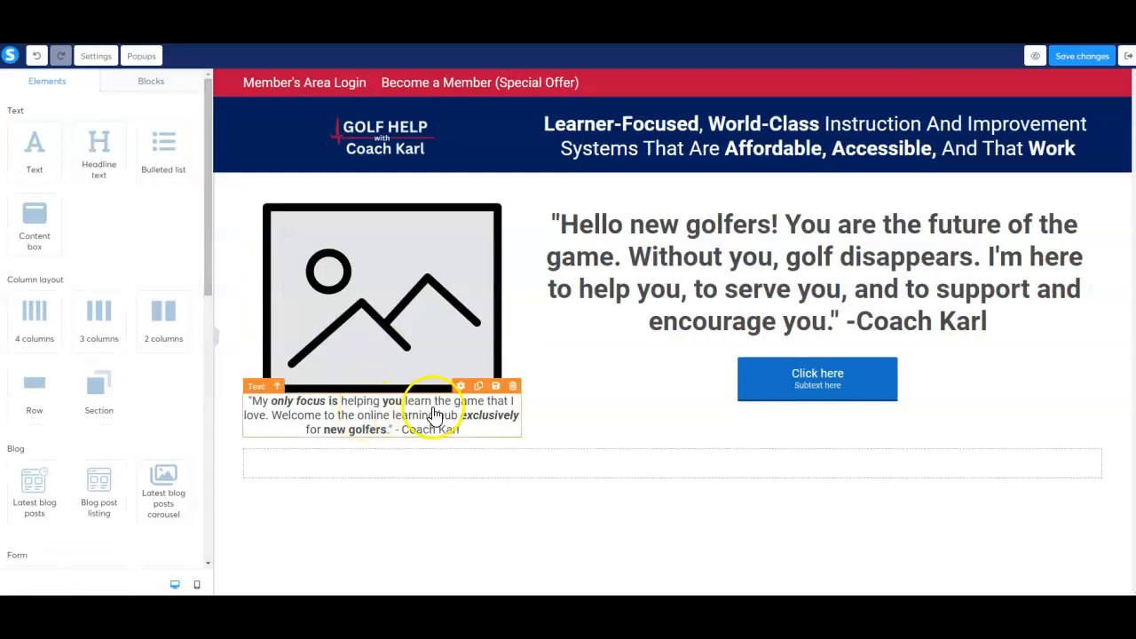
click(462, 388)
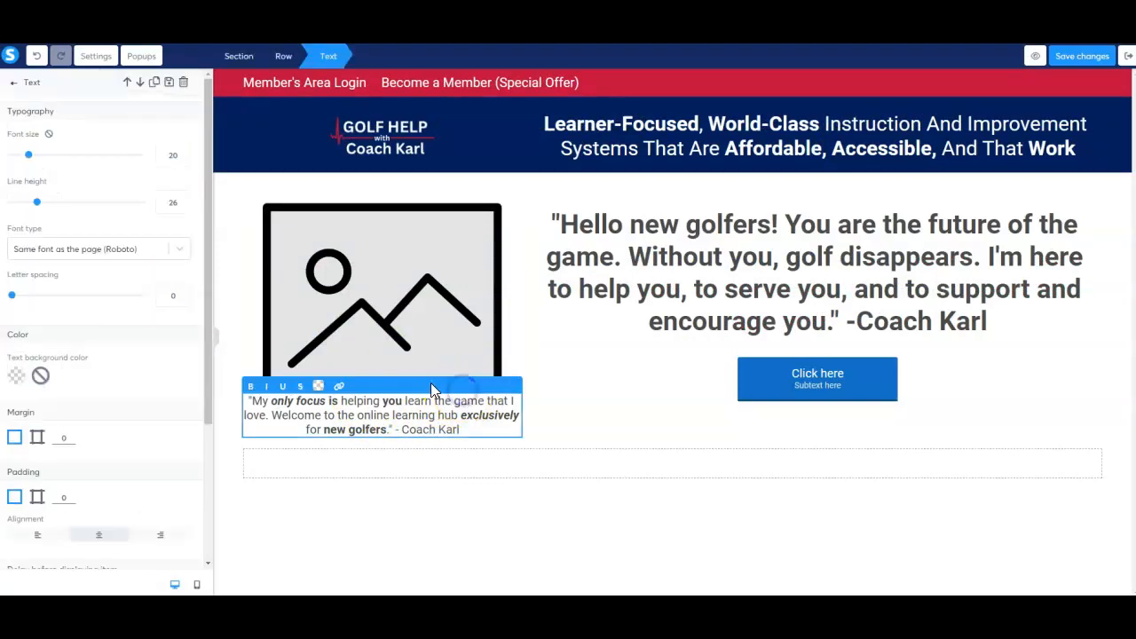
click(30, 156)
drag(30, 158, 36, 160)
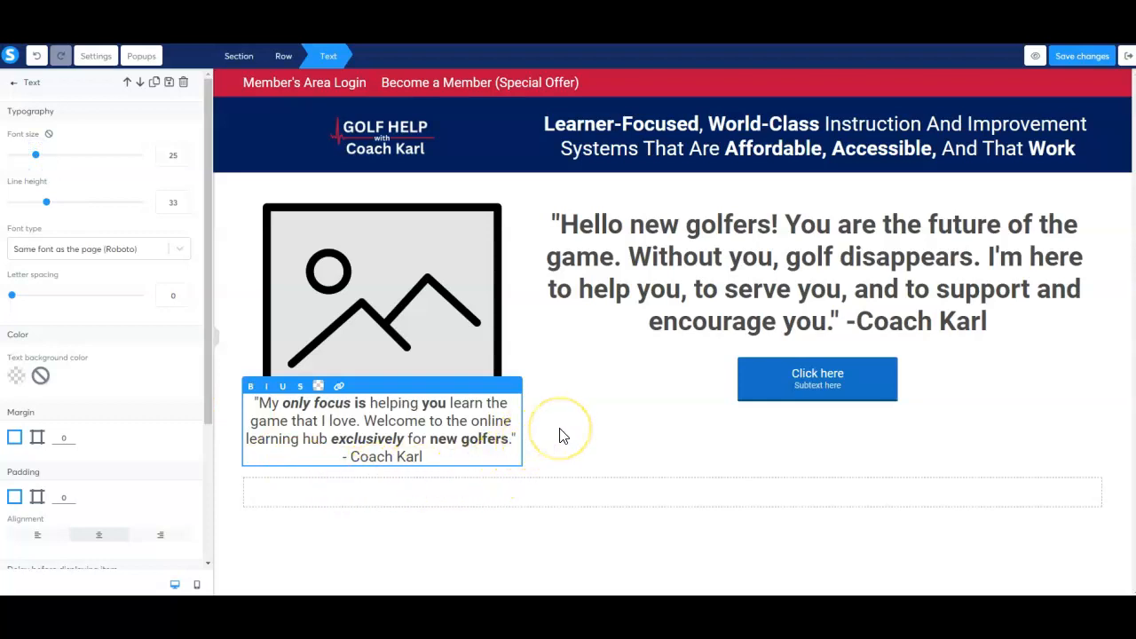
click(576, 404)
click(398, 303)
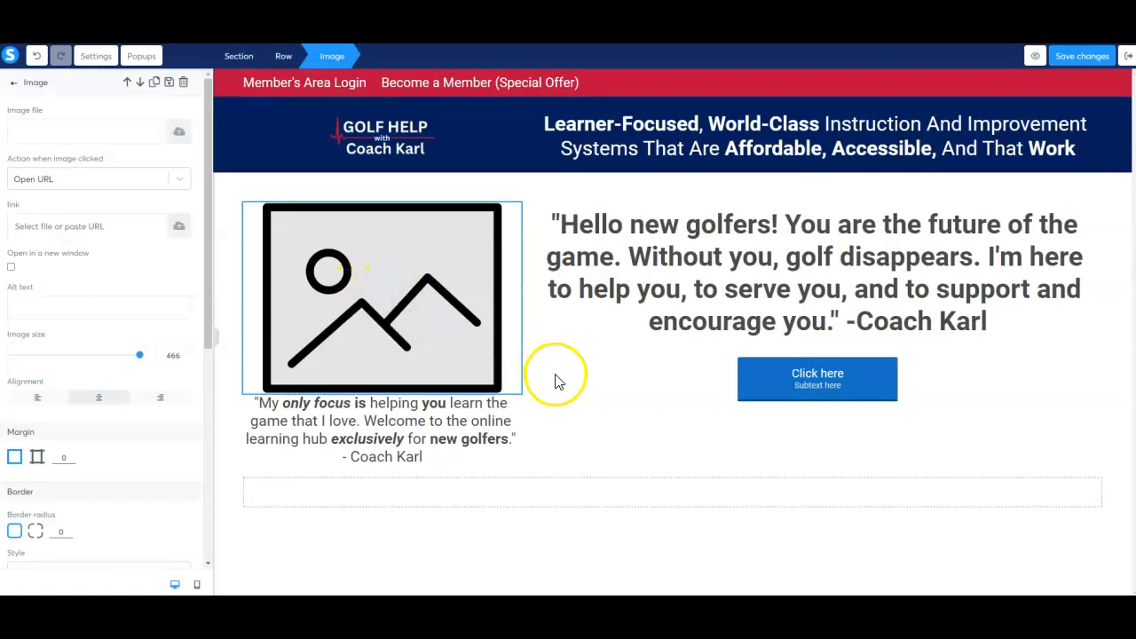
click(614, 374)
click(392, 282)
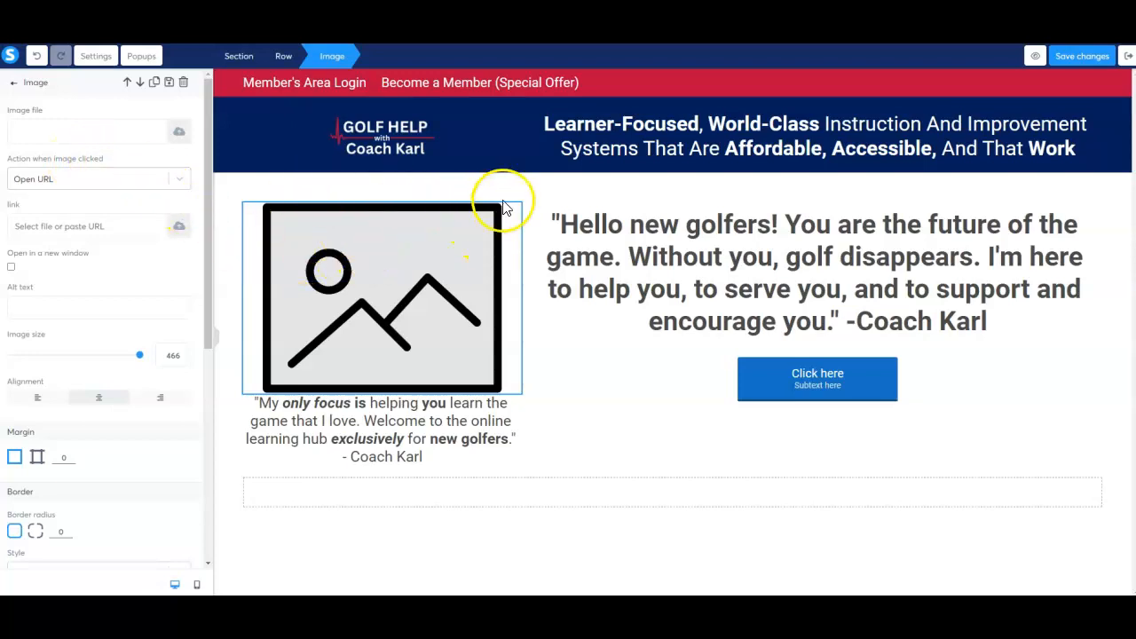
click(611, 302)
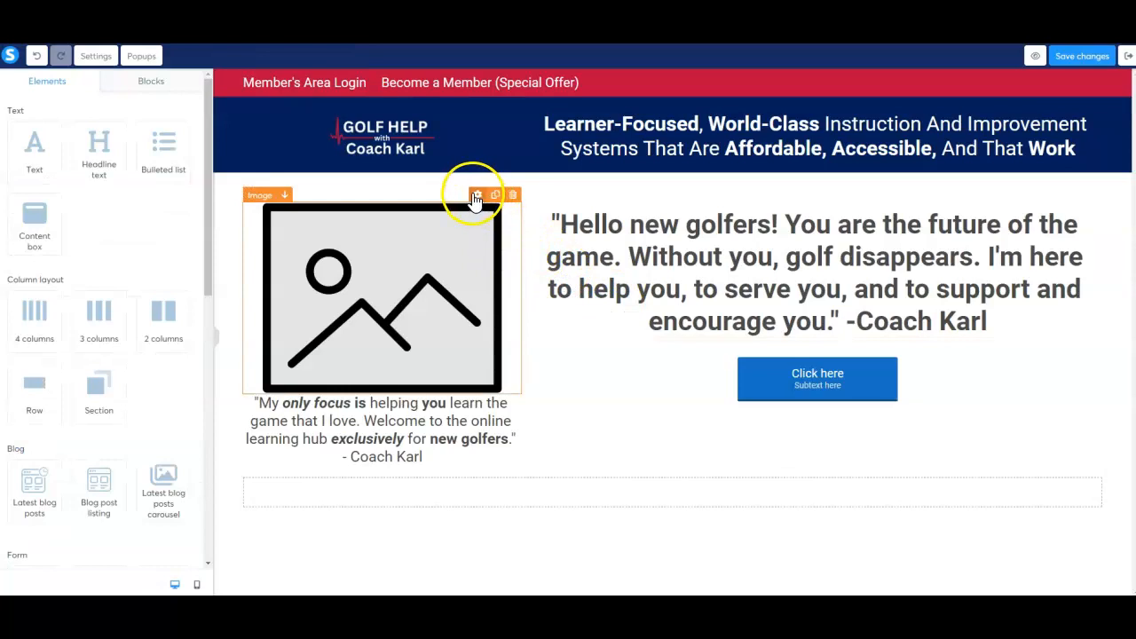
Replace the placeholder image with the coach's portrait photo from the previously uploaded images
click(475, 197)
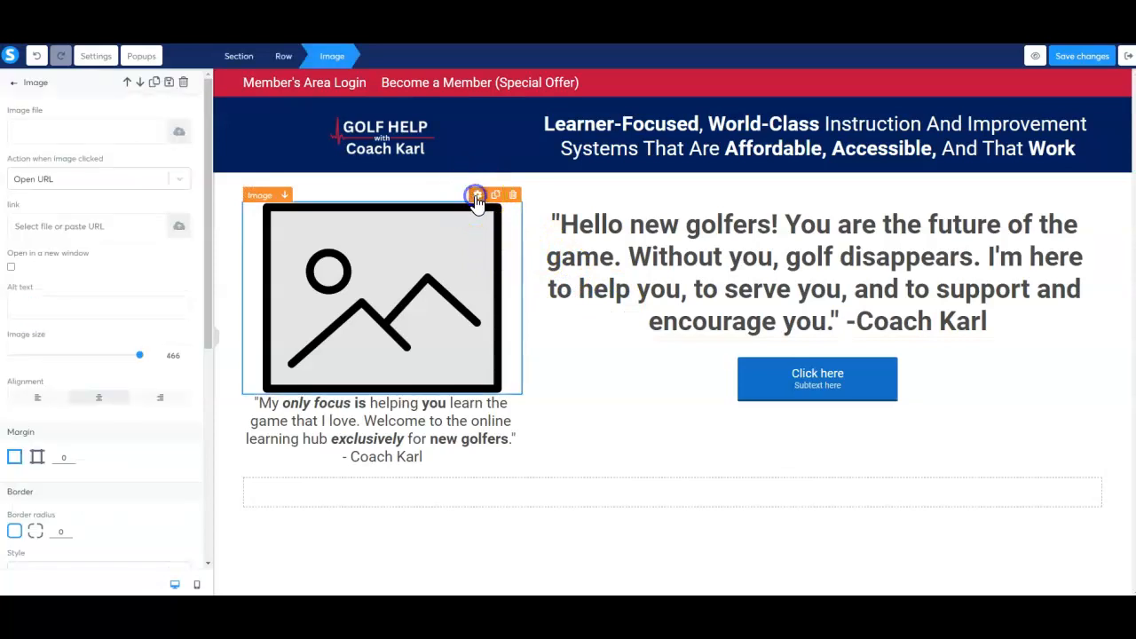
click(179, 135)
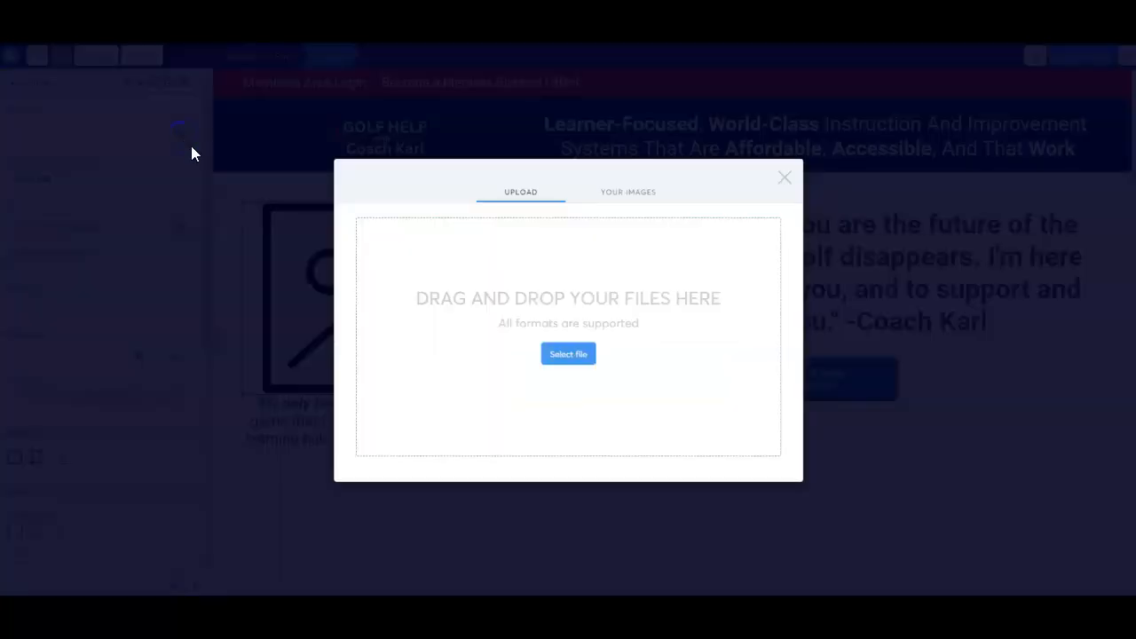
click(627, 194)
click(541, 257)
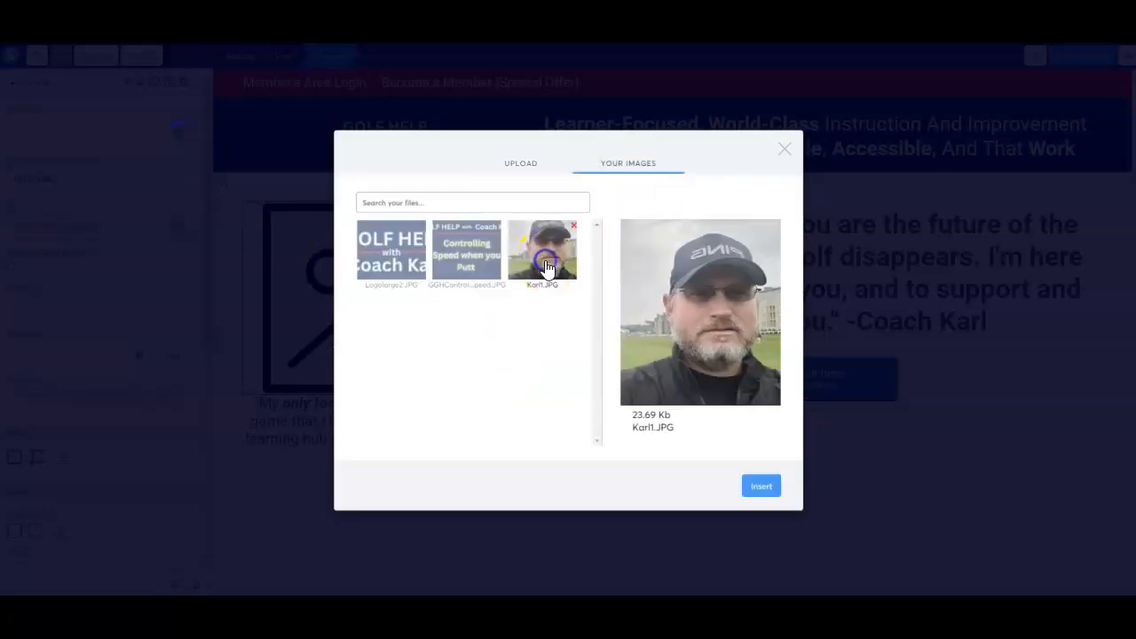
click(759, 483)
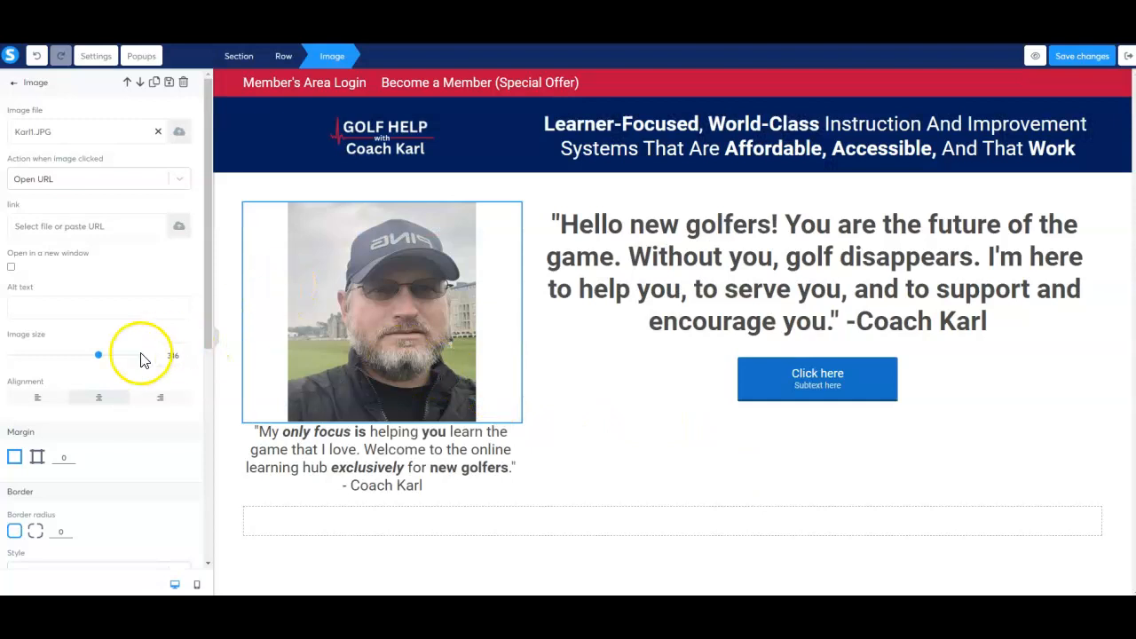
Set the coach photo's image size to 170 and the margin around it to 10
drag(98, 356, 59, 357)
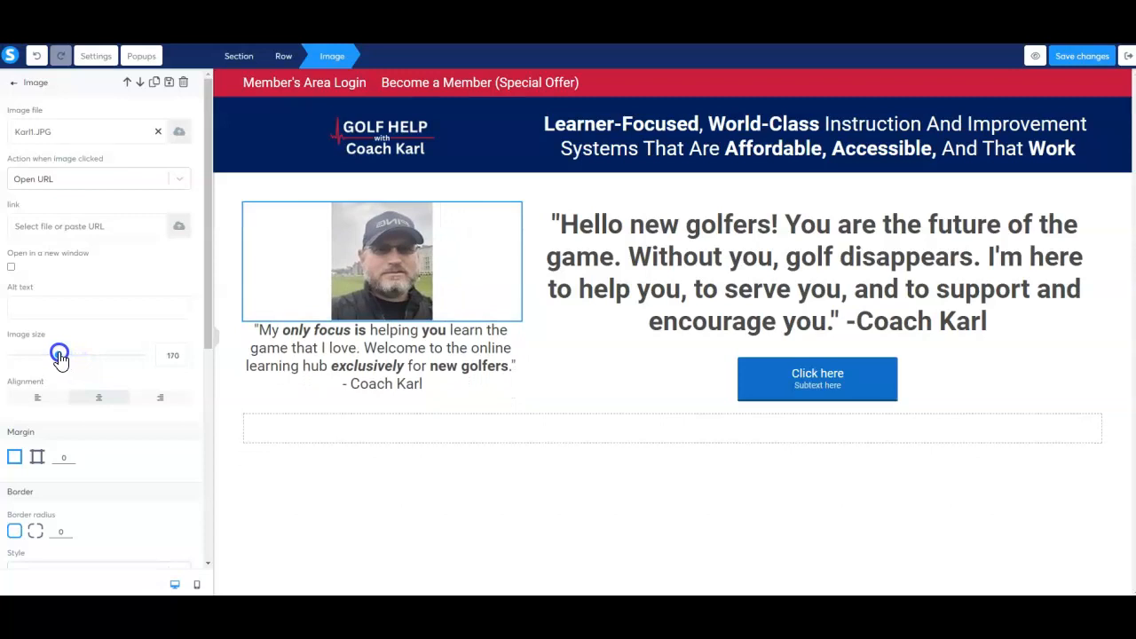
scroll(92, 305, down, 1)
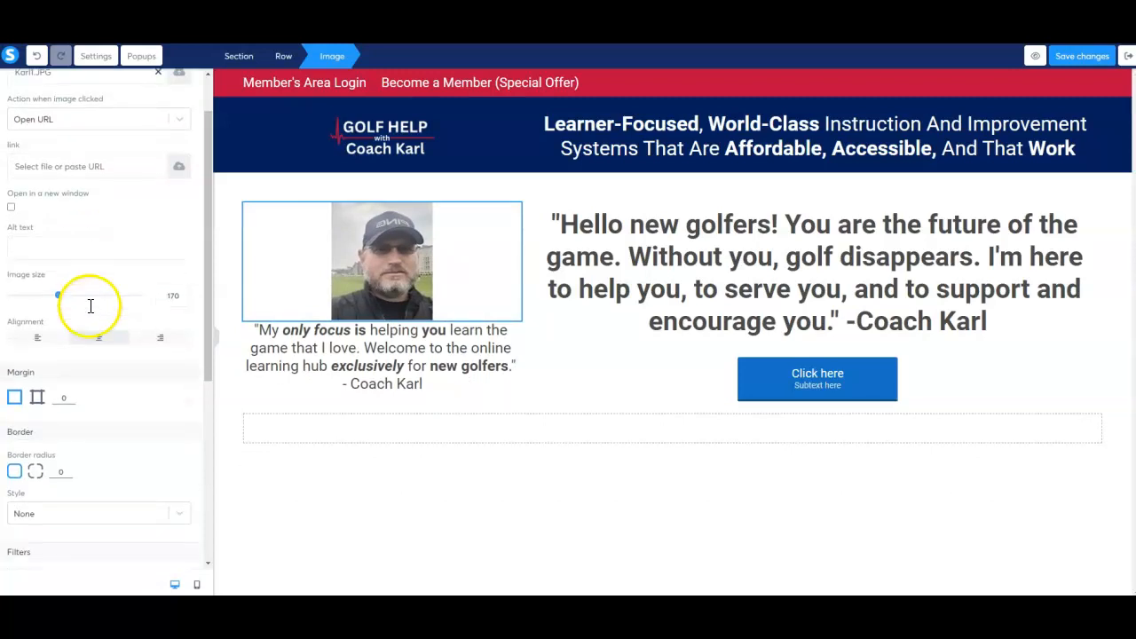
click(72, 399)
click(72, 396)
click(72, 395)
click(72, 396)
click(72, 396)
click(71, 396)
click(72, 396)
click(72, 395)
click(72, 396)
click(72, 398)
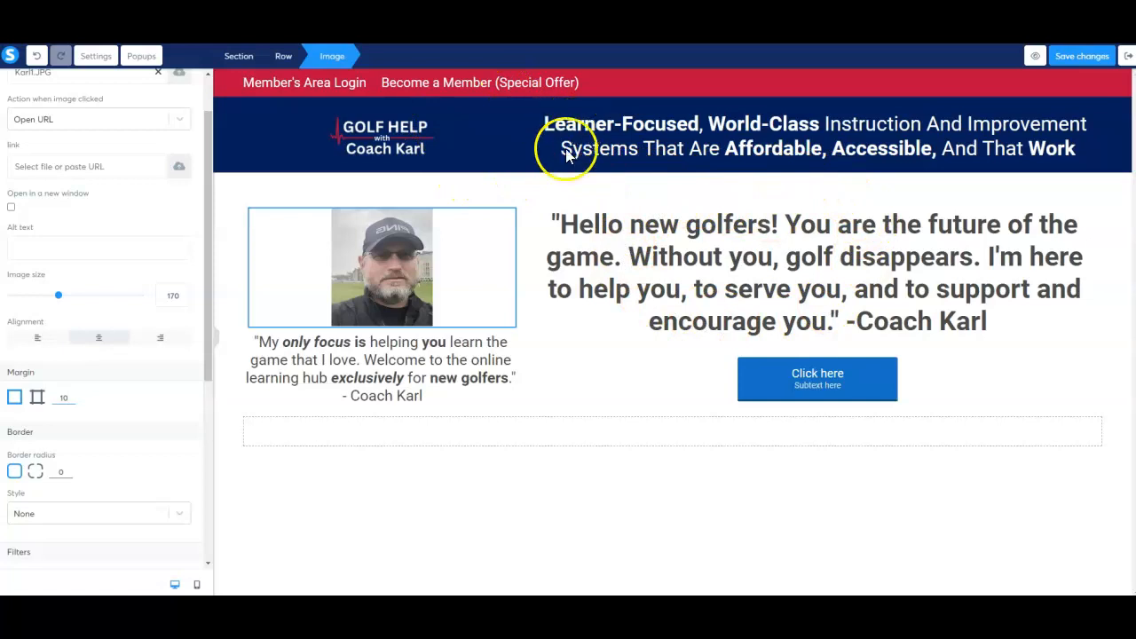
click(586, 385)
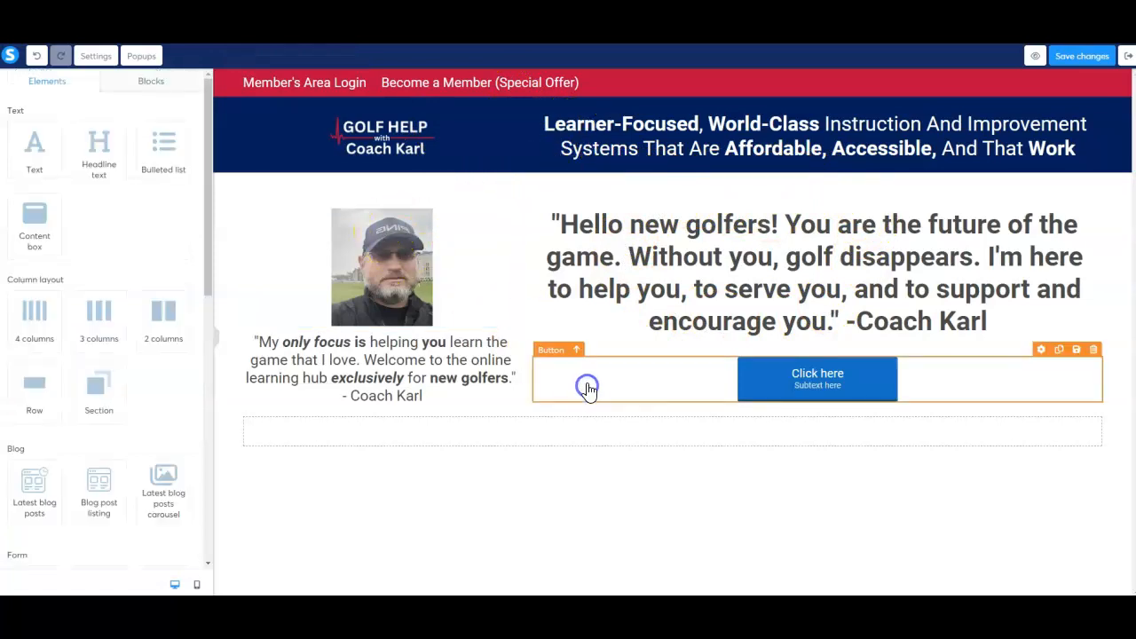